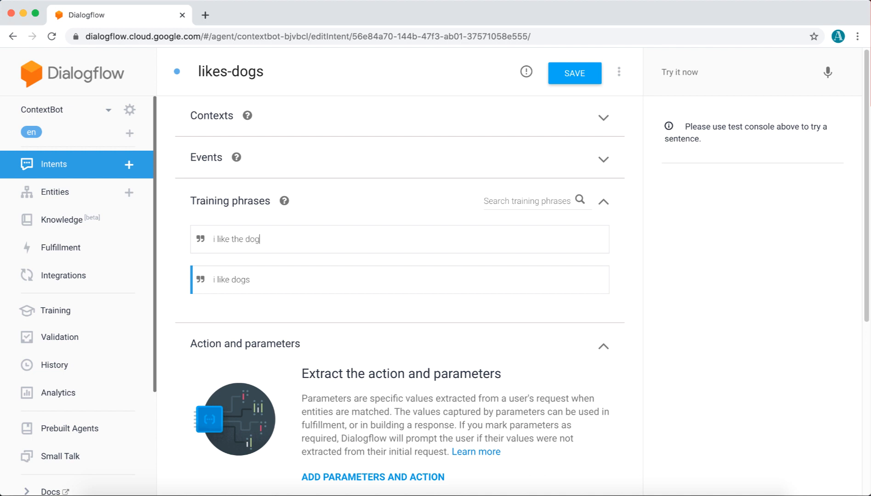
Add the training phrases "i like the dog", "i like a dog" and "i like my dog" to the likes-dogs intent.
key("Return")
type("i like a do")
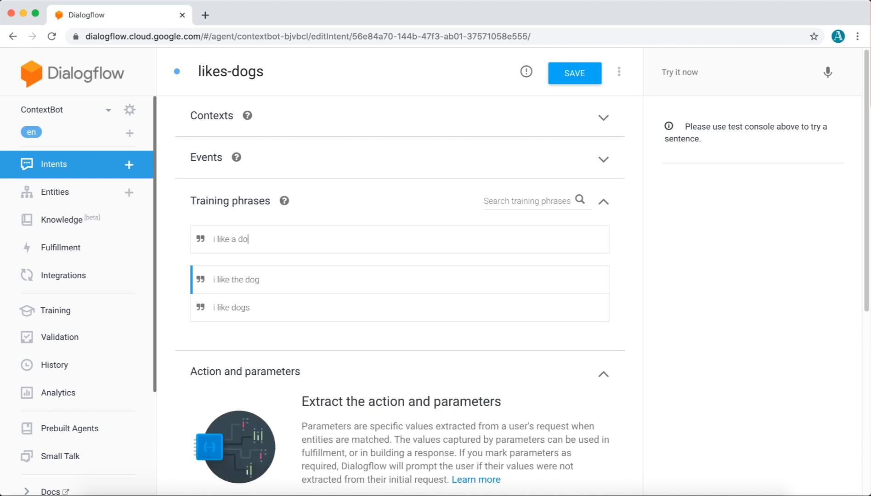
type("g")
key("Return")
type("i like")
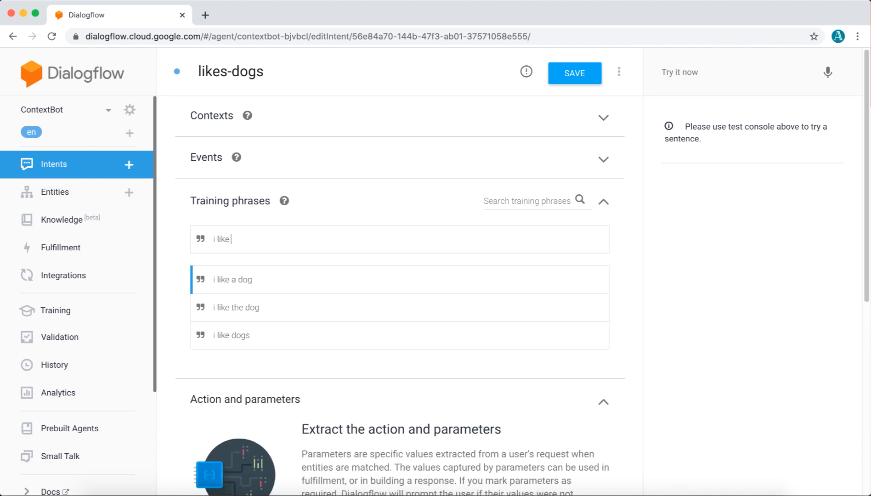
Enter "That's cool! I like dogs too." as the text response of the likes-dogs intent.
scroll(317, 408, "down", 7)
left_click(363, 341)
type("That's cool!")
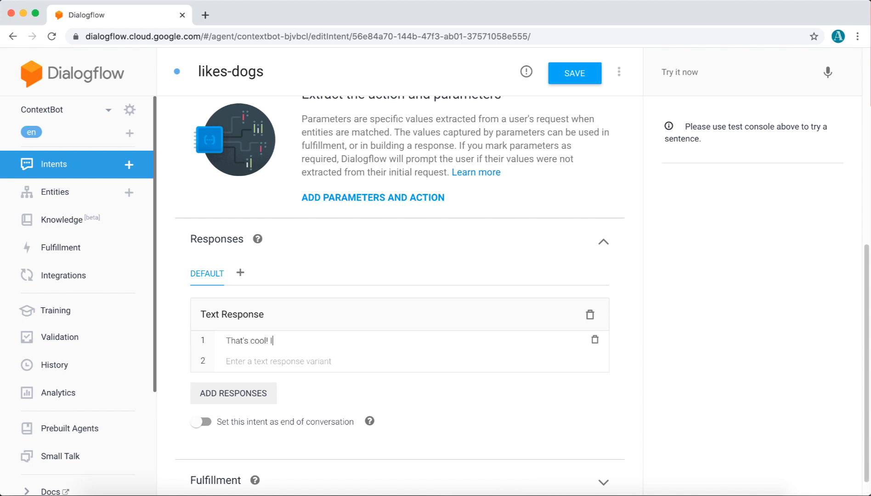
type(" I like dogs too.")
Add likes-dogs as an output context of the likes-dogs intent and save the intent.
scroll(380, 377, "up", 10)
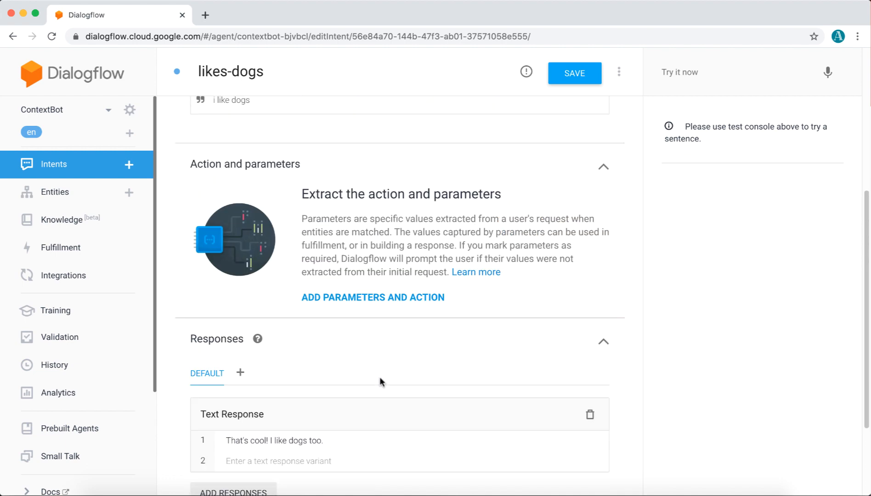
left_click(329, 124)
left_click(332, 248)
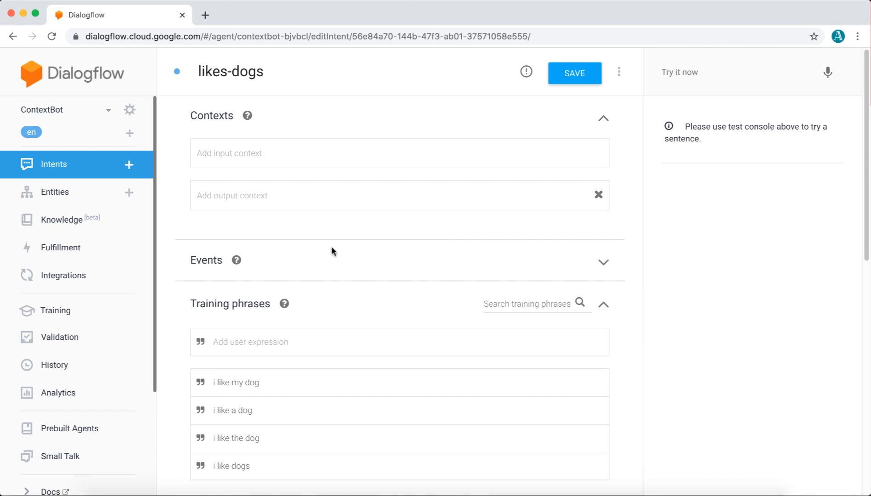
left_click_drag(270, 69, 197, 69)
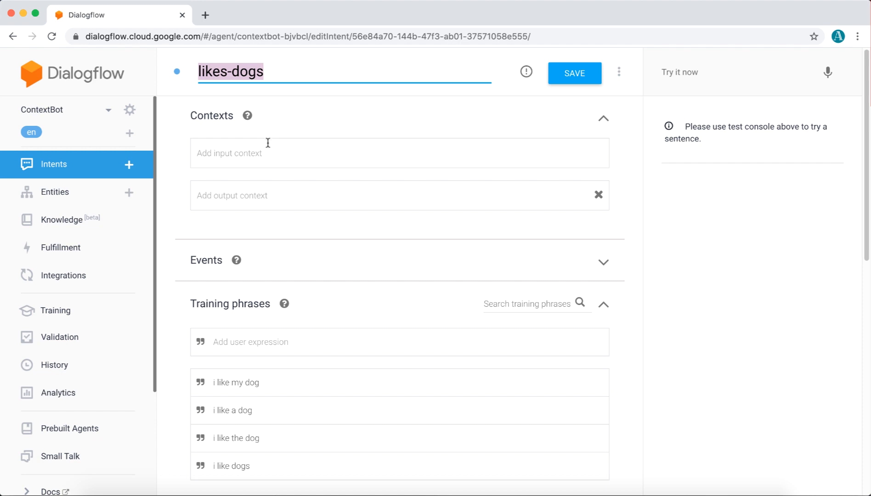
left_click(268, 192)
type("likes-")
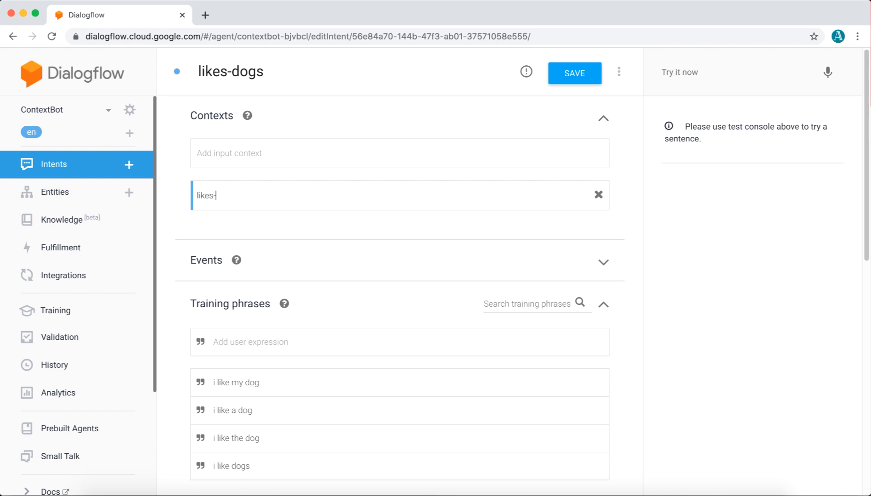
type("dogs")
left_click(569, 72)
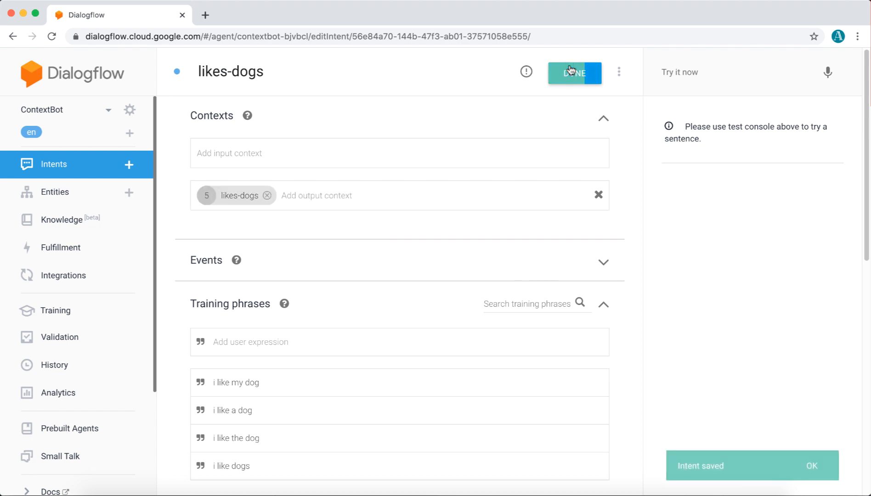
Create a new intent named dog-liker.
left_click(70, 164)
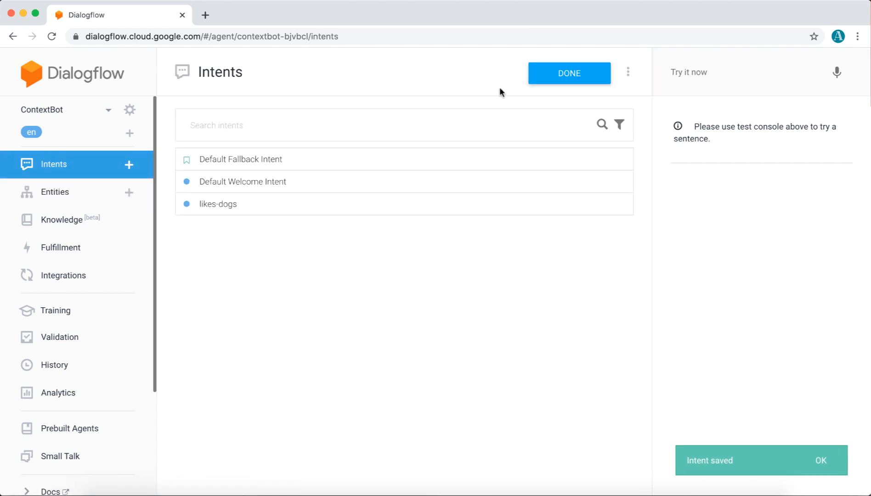
left_click(556, 79)
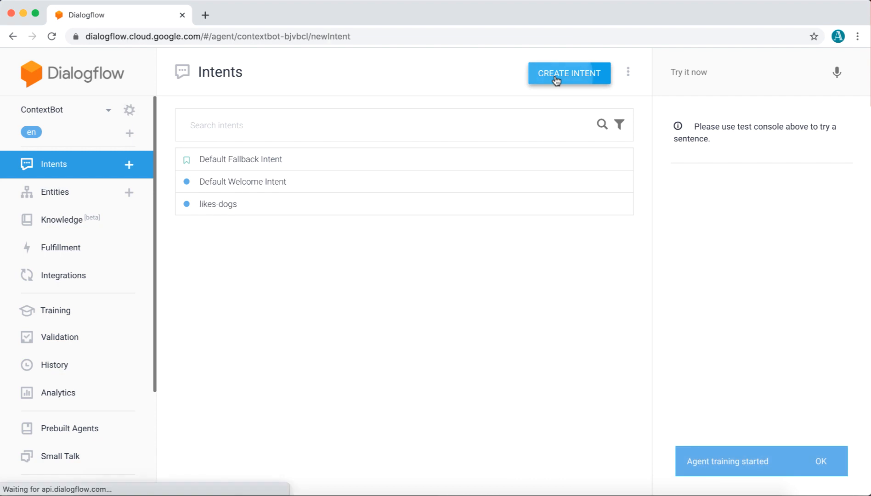
type("dog")
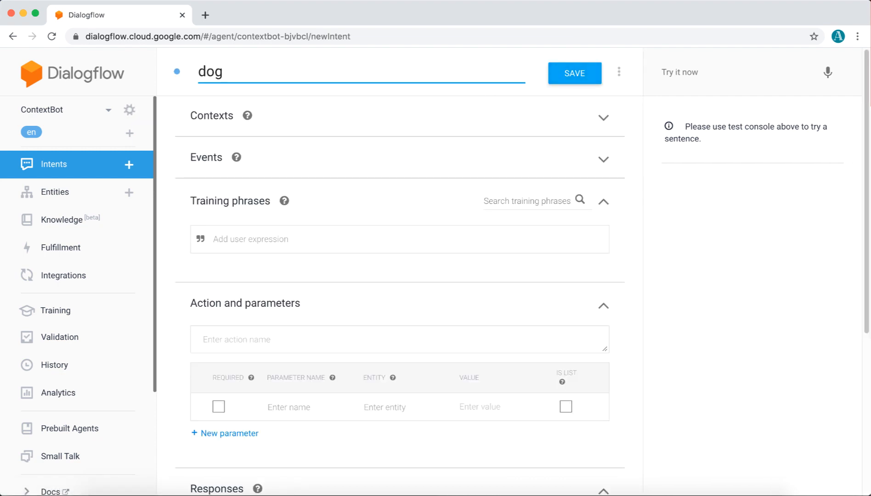
type("-liker")
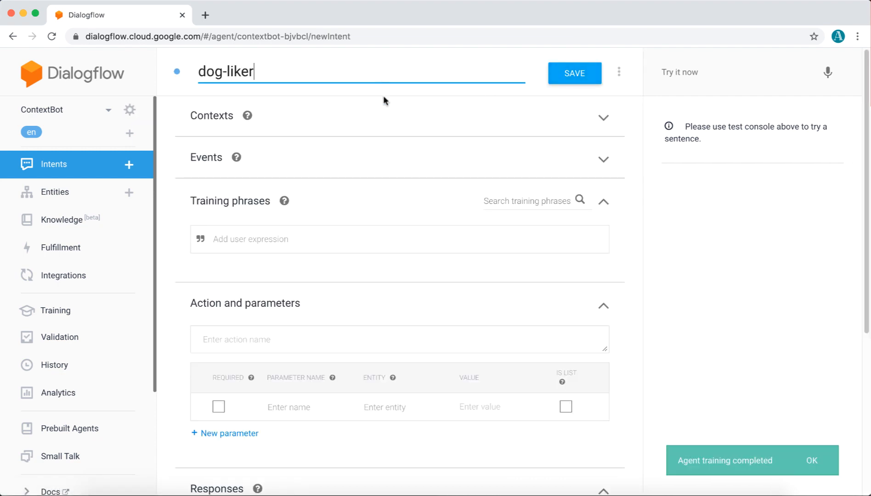
Give the dog-liker intent the training phrase "can you tell me what I like?" and the text response "You like dogs!".
left_click(286, 230)
type("can you")
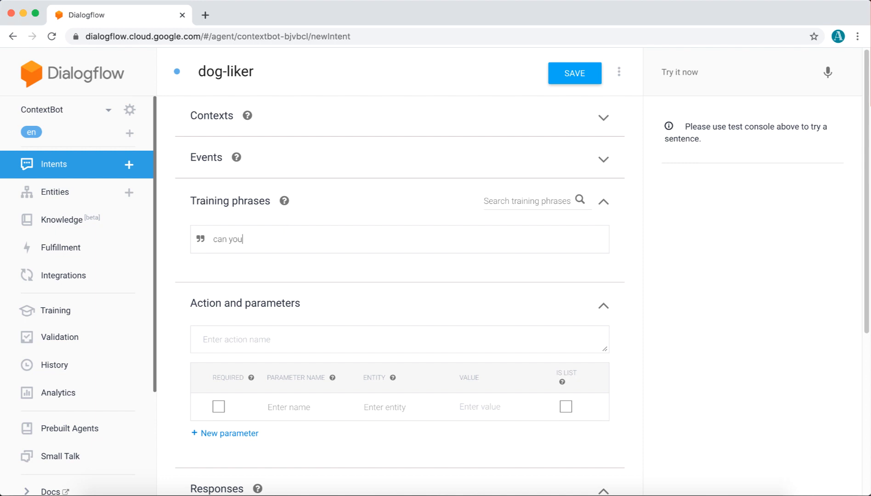
type(" tell me what I like>")
scroll(400, 293, "down", 5)
left_click(230, 340)
type("you like")
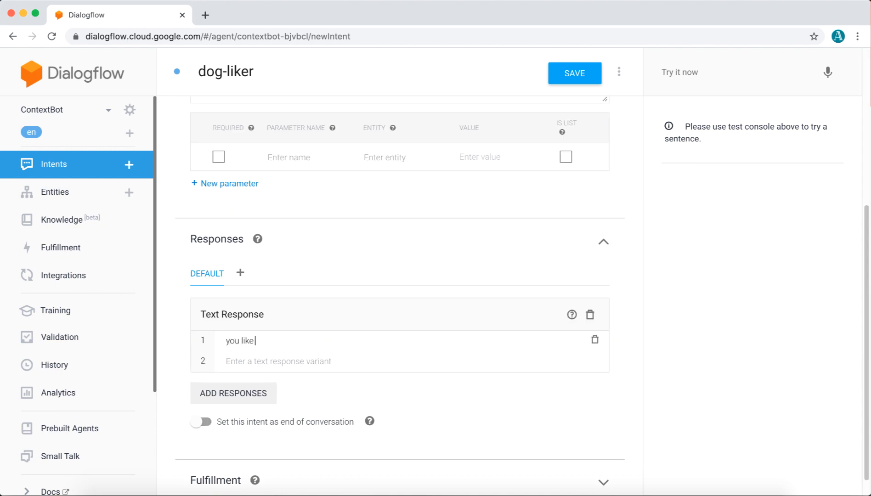
type(" dogs")
Add likes-dogs as the input context of the dog-liker intent and save the intent.
scroll(365, 300, "up", 5)
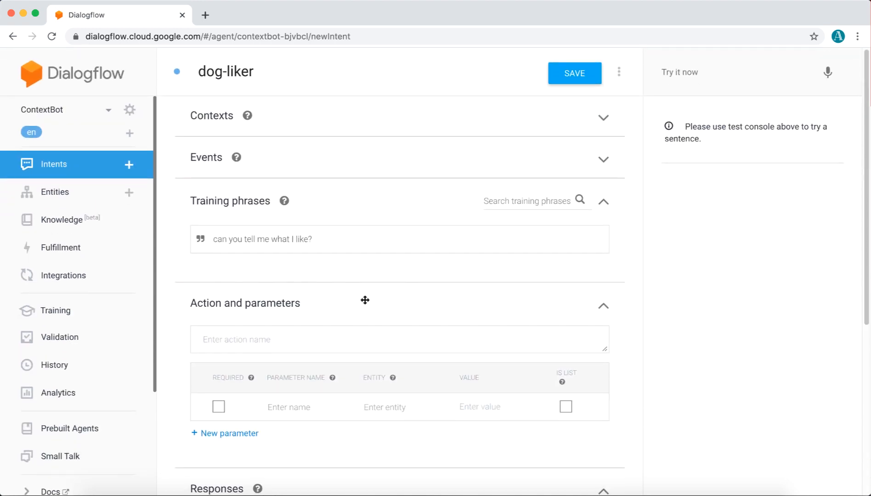
left_click(351, 124)
left_click(302, 153)
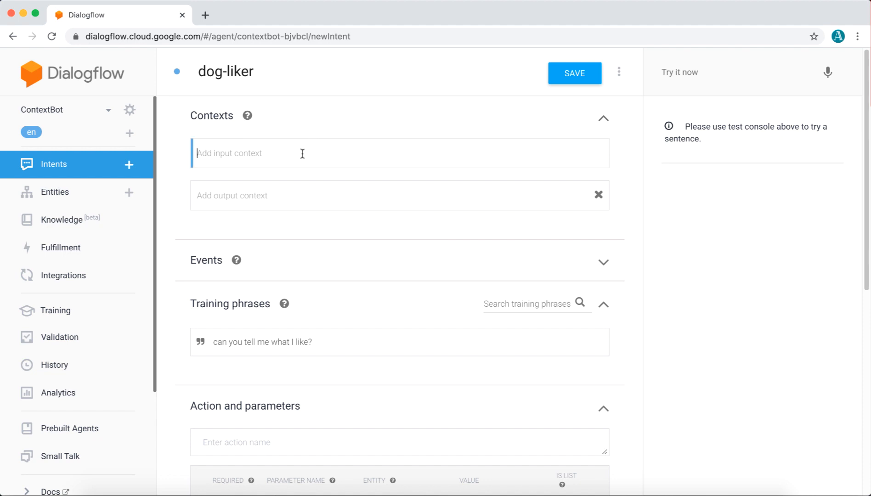
type("likes-")
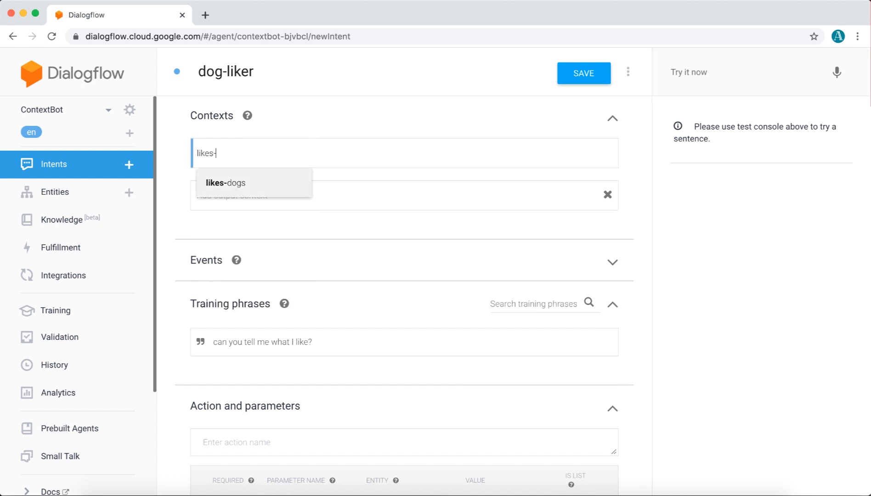
key("Return")
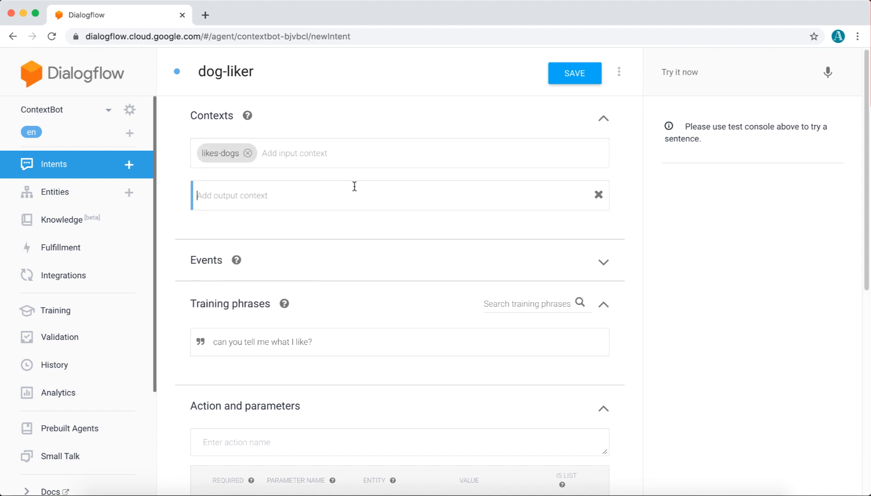
Enable the Web Demo integration for the agent and open its demo page.
left_click(88, 276)
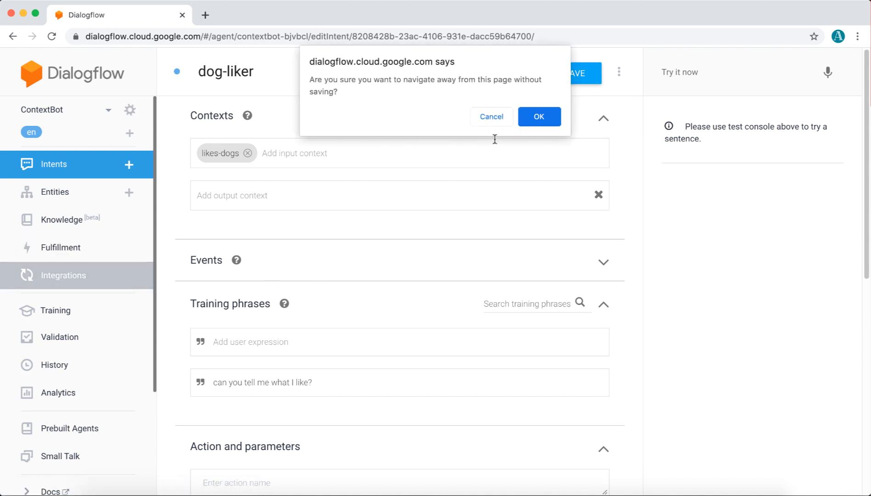
left_click(535, 122)
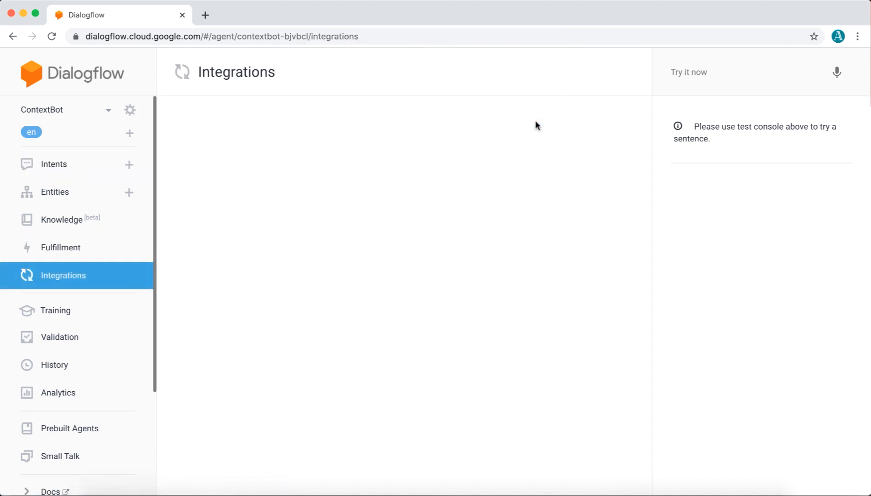
scroll(305, 361, "down", 10)
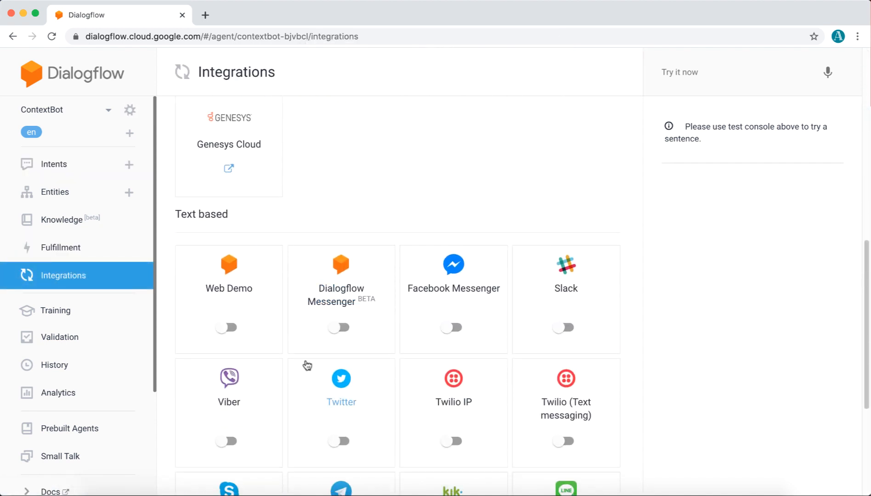
scroll(306, 364, "down", 2)
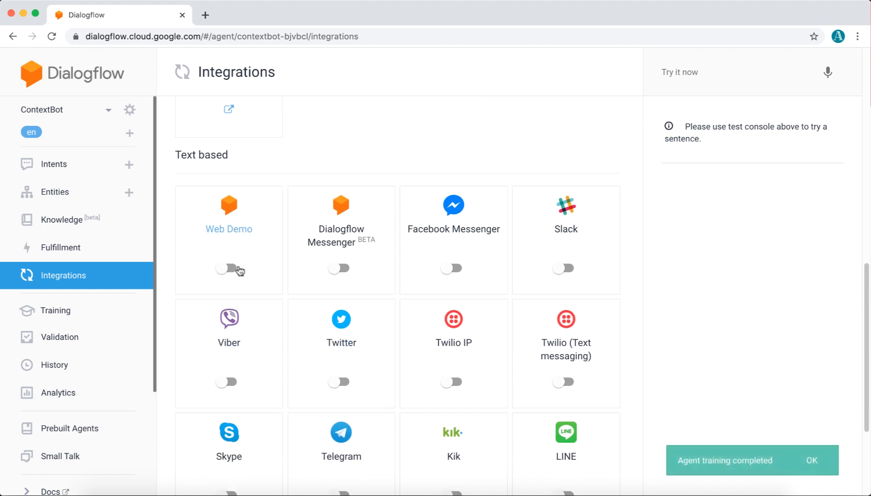
left_click(228, 268)
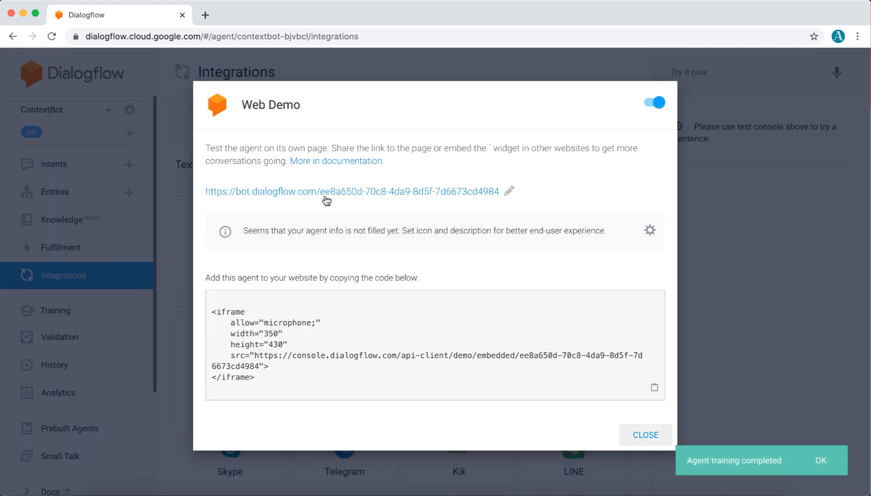
left_click(326, 193)
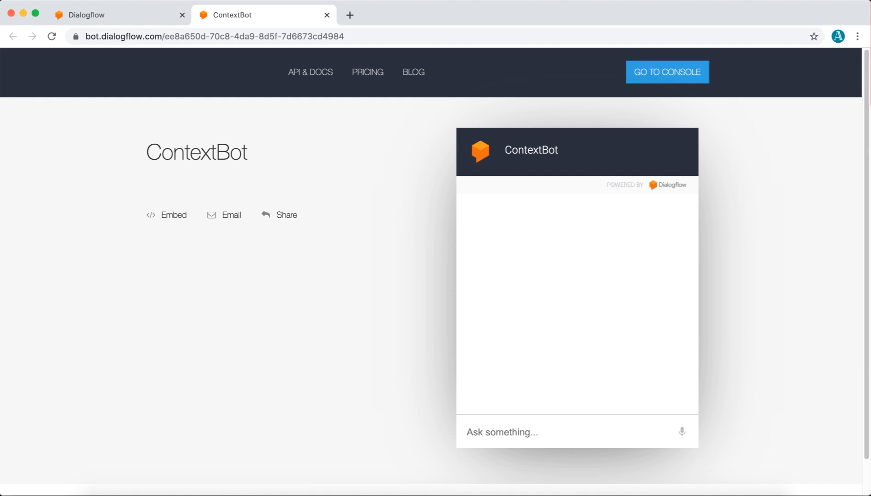
Test the bot by sending "i like dogs" followed by "can you tell me what i like?" in the demo chat.
type("i like dogs")
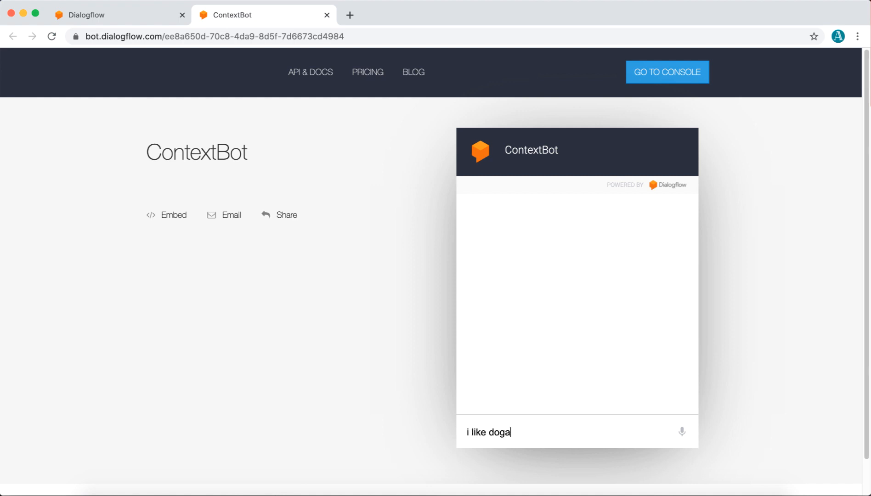
key("Return")
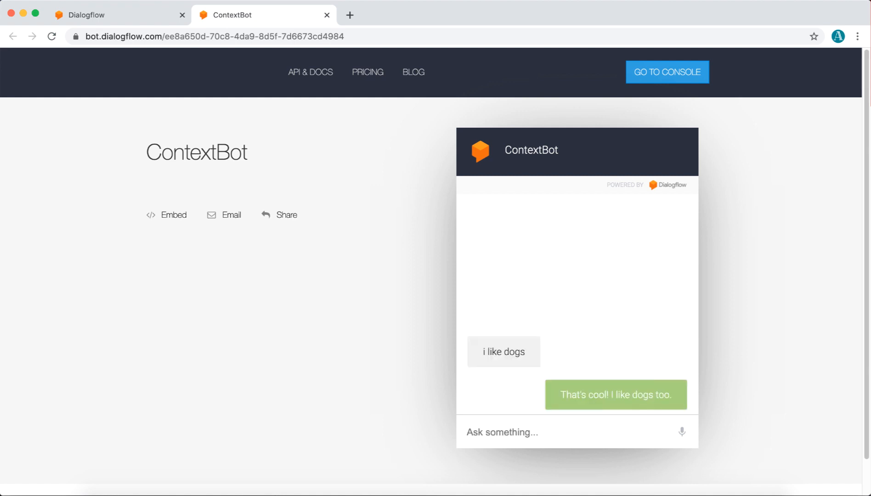
type("can yo")
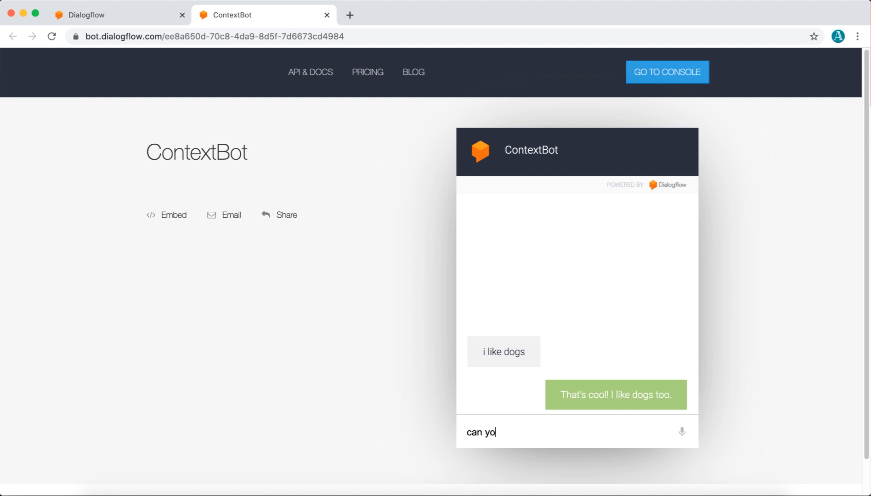
type("u tell me what i like?")
key("Return")
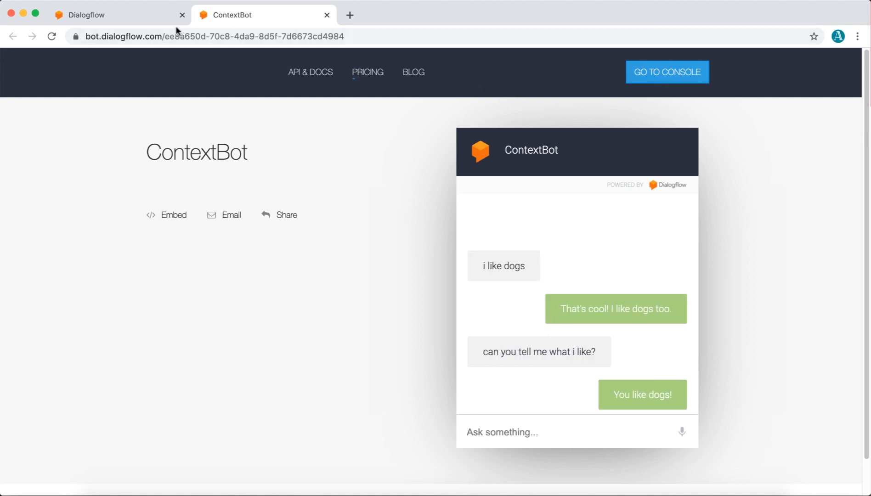
Return to the Dialogflow console, dismiss the Web Demo dialog and create a new intent named likes-cats.
left_click(141, 19)
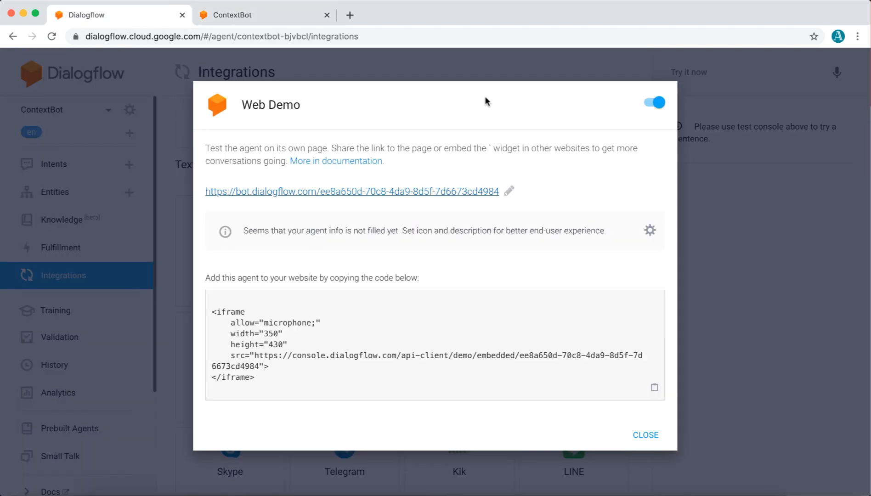
left_click(745, 220)
left_click(85, 171)
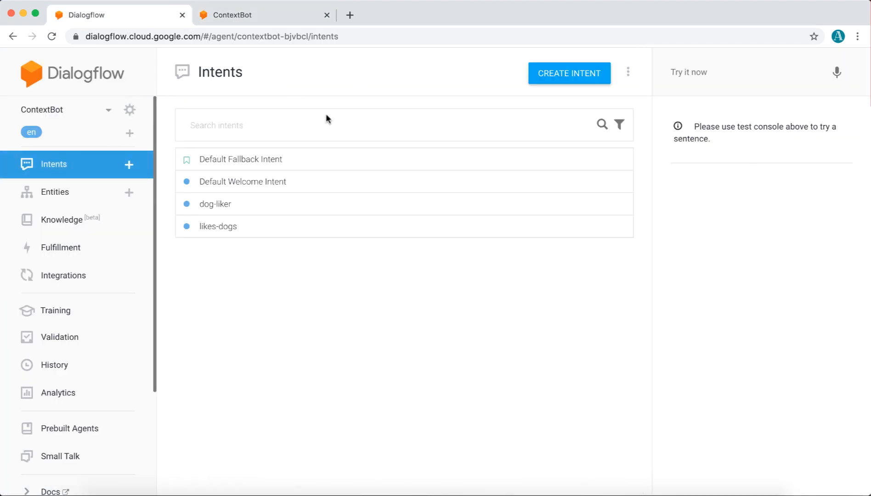
left_click(569, 74)
left_click(407, 76)
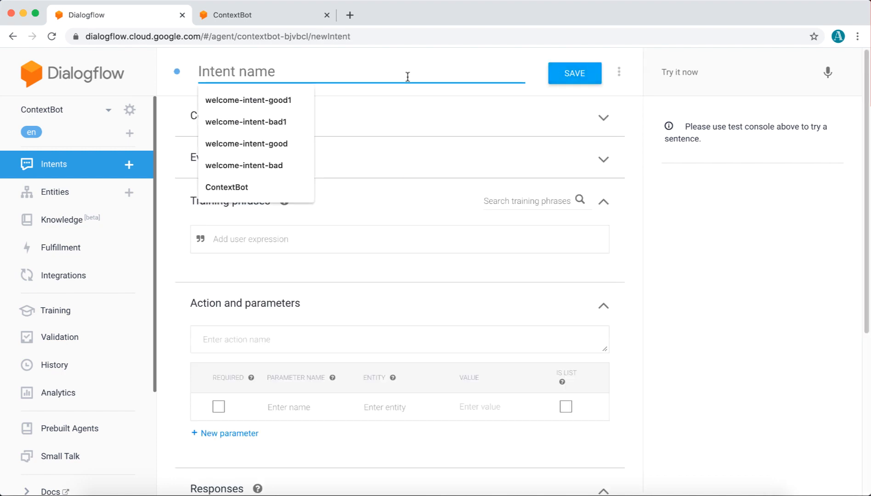
type("like")
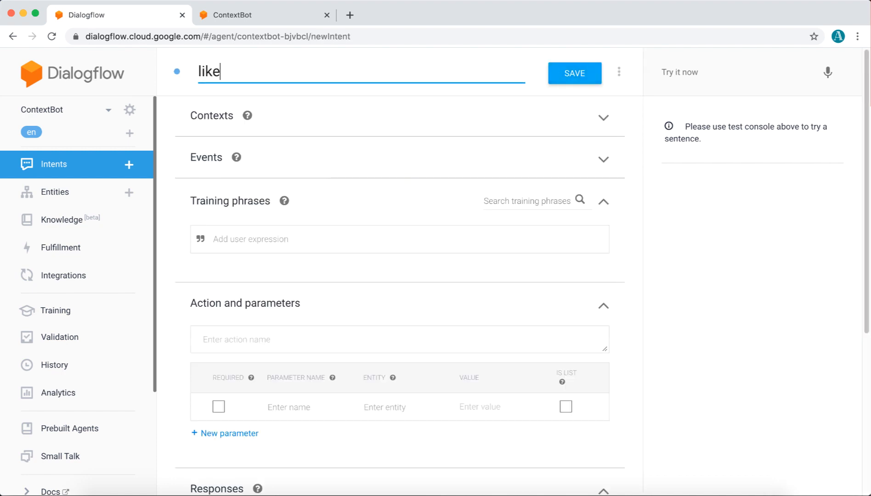
type("s-cats")
Add likes-cats as the output context of the likes-cats intent.
left_click(425, 128)
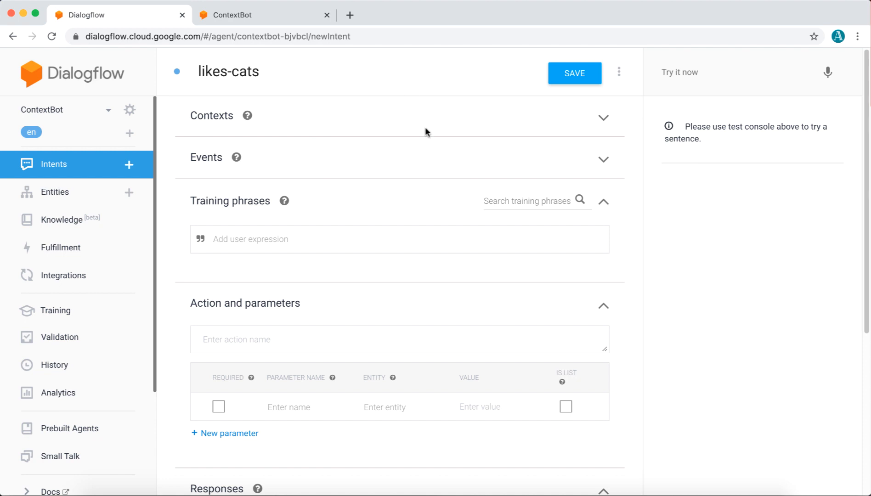
left_click(341, 117)
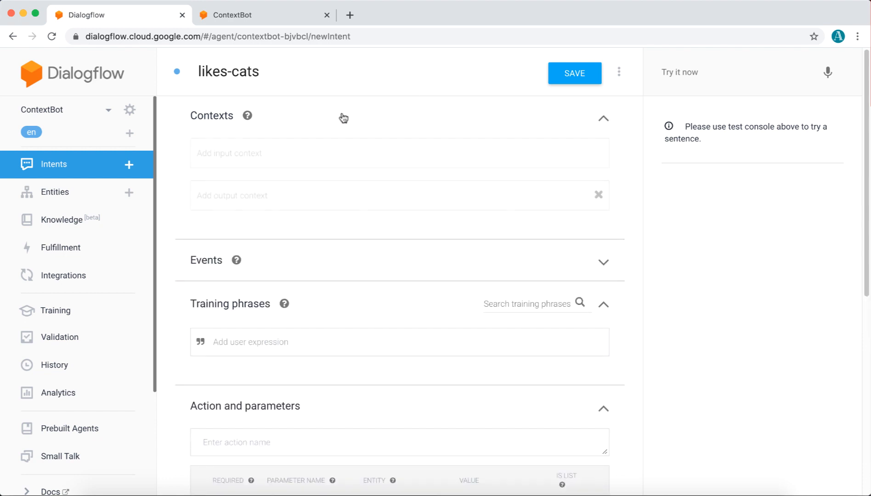
left_click(325, 202)
type("likes")
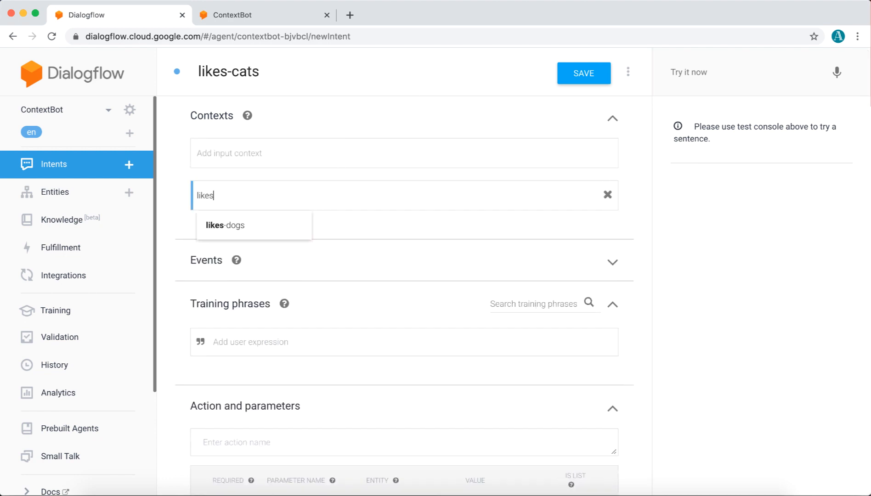
type("-cats")
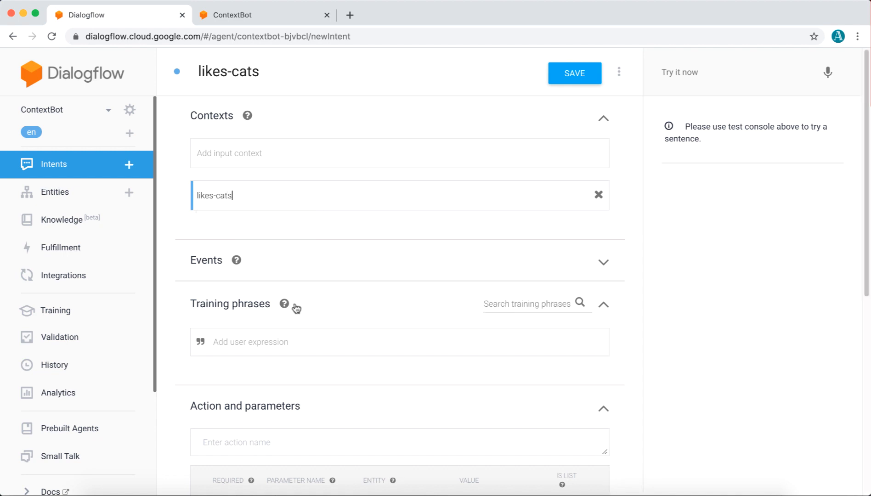
Add the training phrases "i like cats", "i like the cat" and "i like a cat" to the likes-cats intent.
left_click(298, 341)
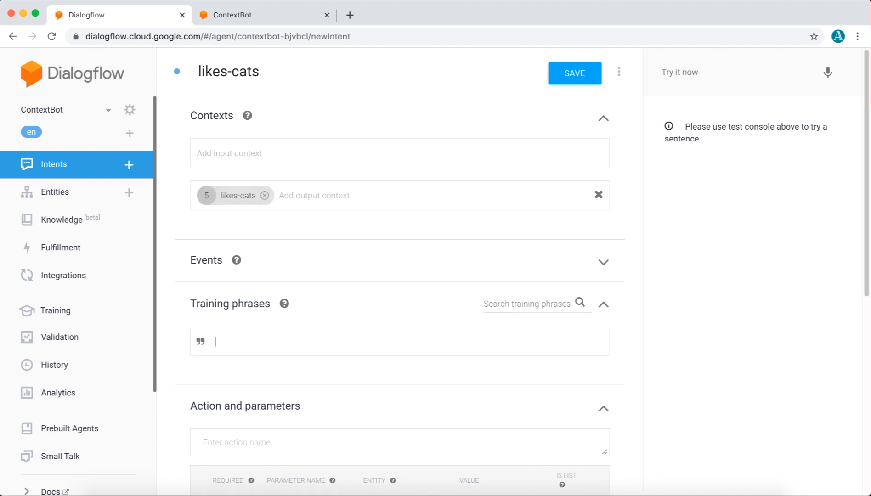
type("like cats")
key("Return")
type("i like the cat")
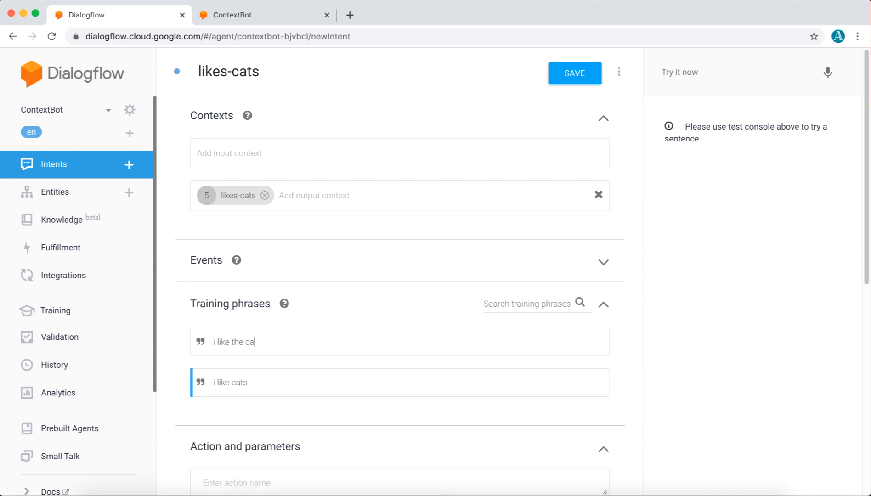
key("Return")
type("i like a cat")
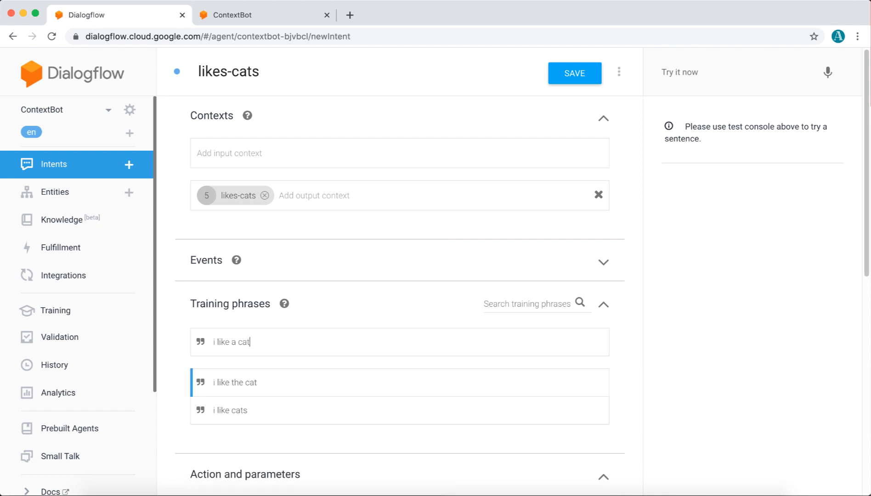
key("Return")
Set the text response of likes-cats to "That's nice; I like cats as well." and save the intent.
scroll(284, 366, "down", 10)
left_click(280, 341)
type("T")
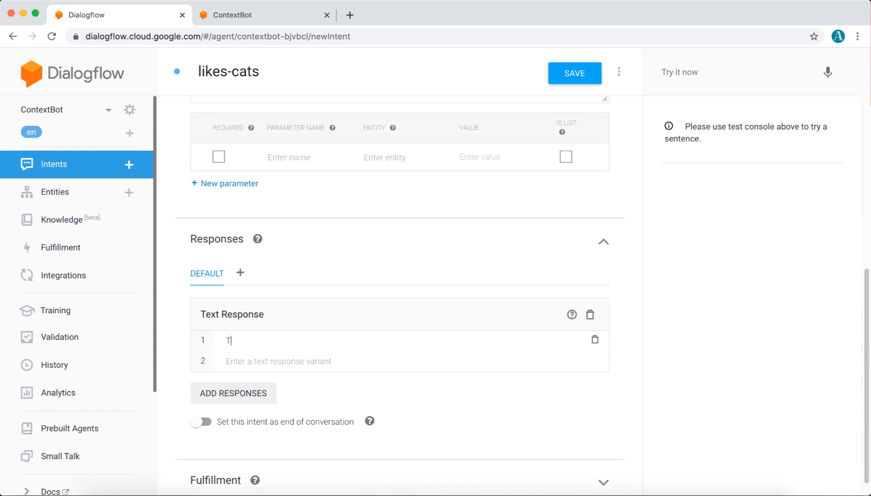
type("hat's i")
type("ice; I like cats as wel")
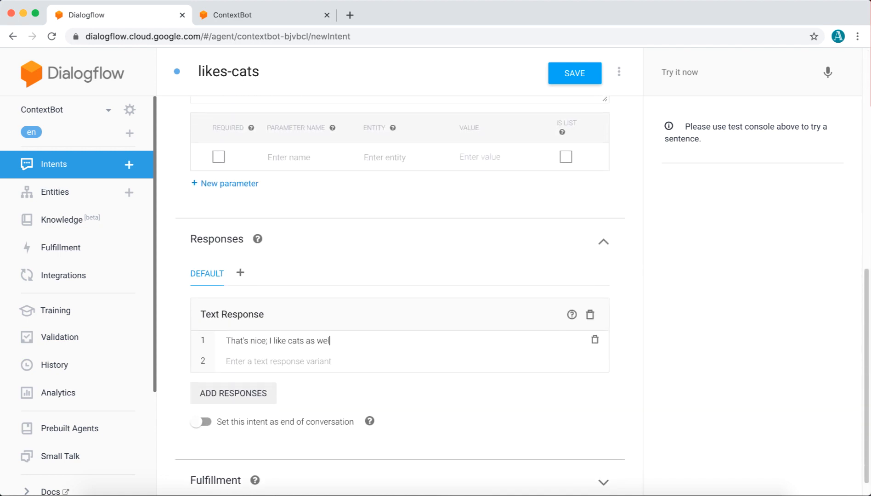
type("l.")
left_click(576, 73)
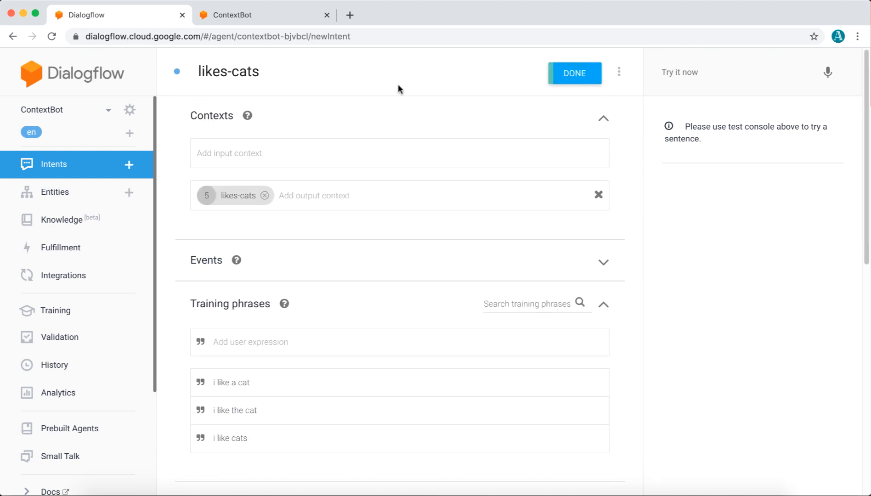
Return to the intents list and create a new intent named cat-liker.
left_click(47, 166)
left_click(536, 113)
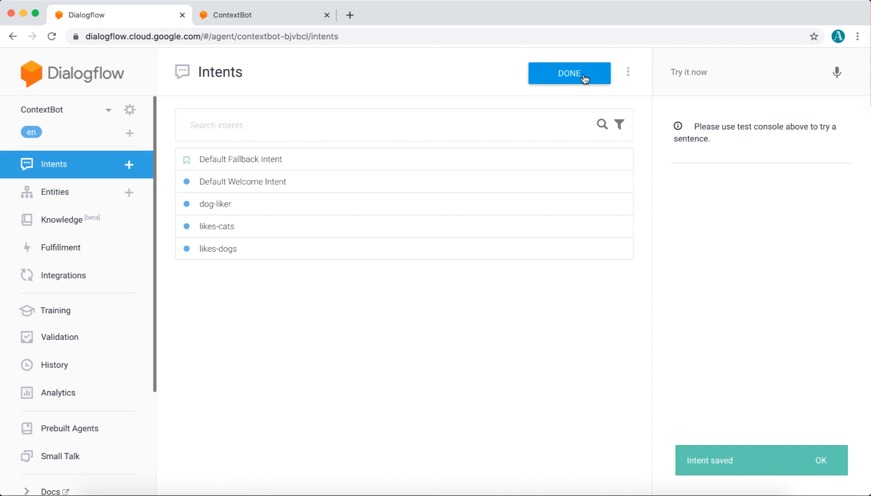
left_click(584, 79)
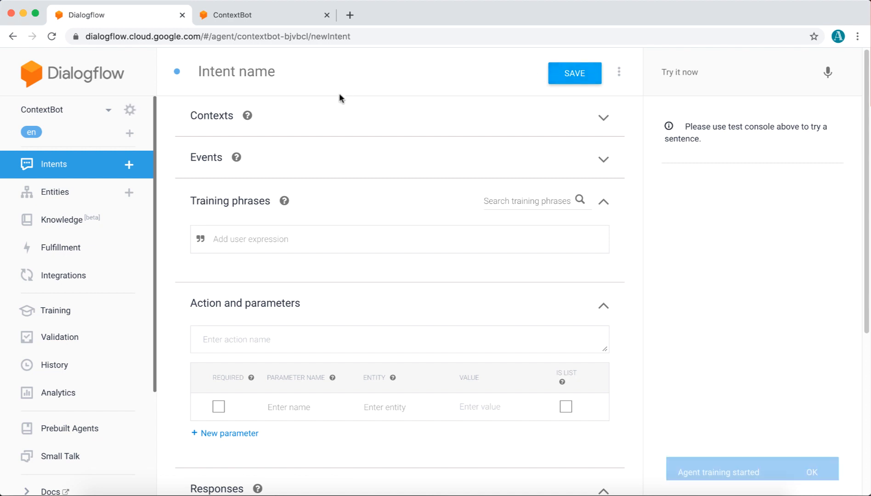
left_click(342, 77)
type("cat-liker")
Add likes-cats as the input context of the cat-liker intent.
left_click(344, 123)
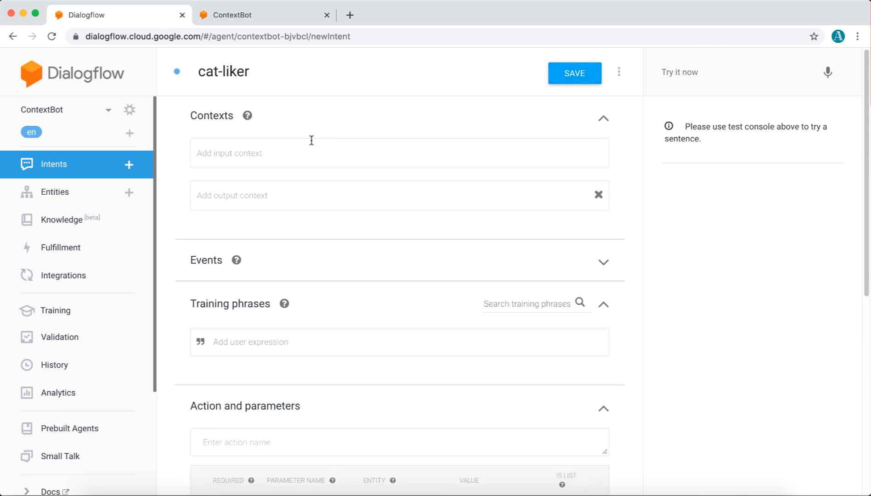
left_click(303, 147)
type("likes")
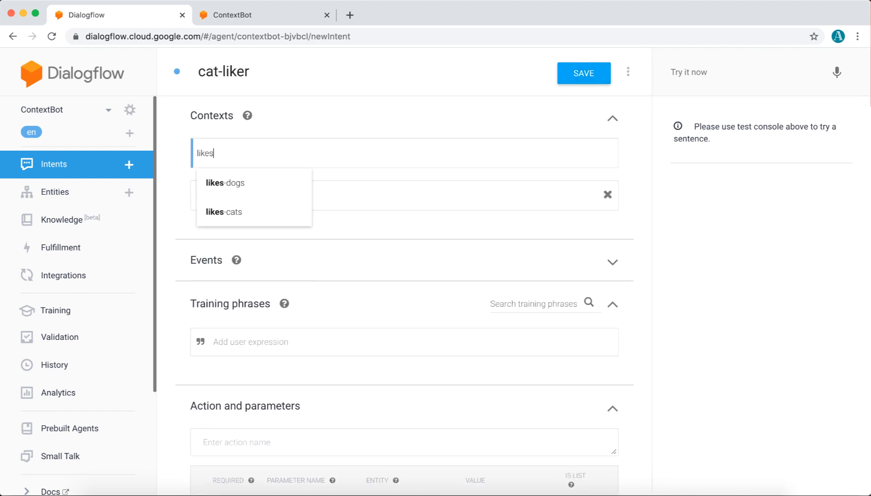
key("Down")
key("Down")
key("Return")
left_click(265, 196)
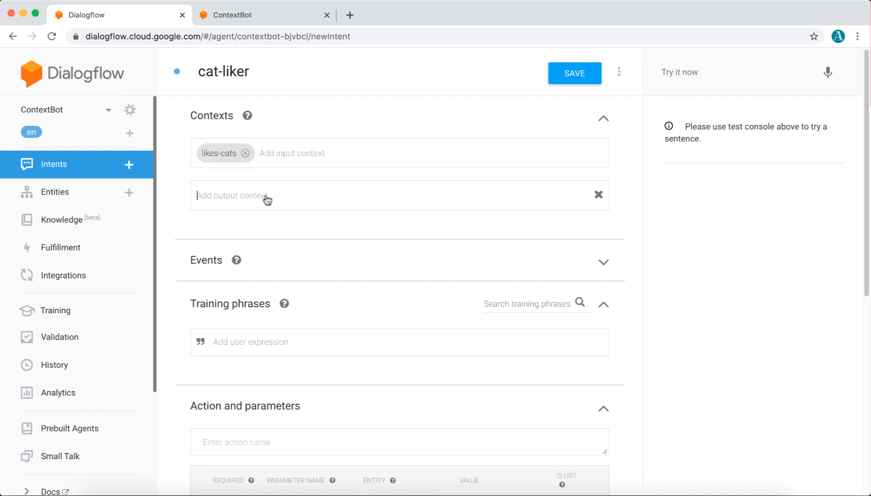
Enter "can you tell me what I like?" as a training phrase of the cat-liker intent.
left_click(293, 337)
type("can ")
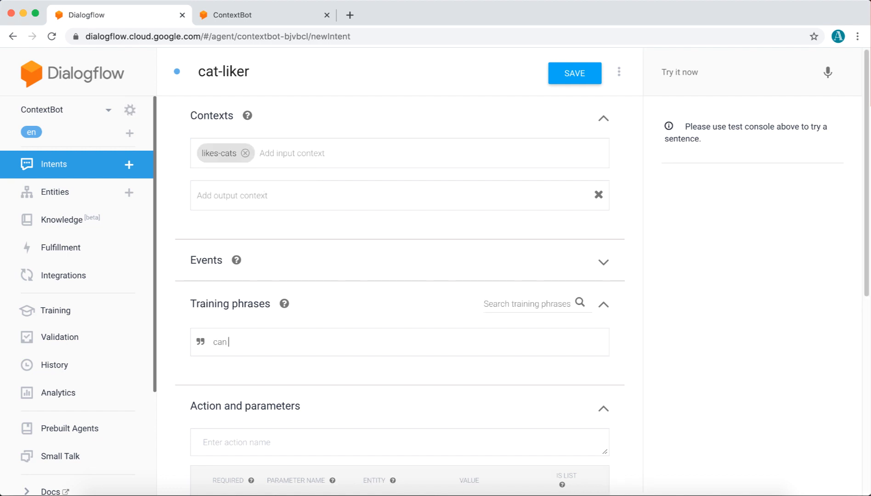
type("you tell me what I like?")
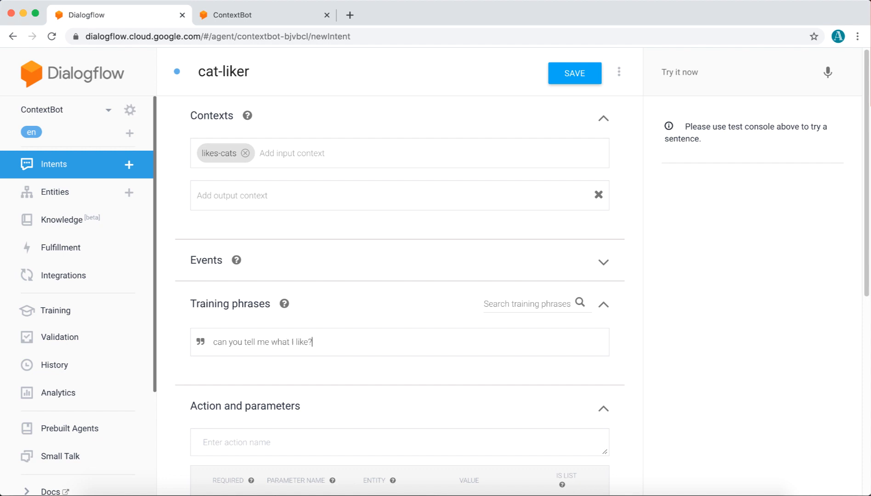
Set the text response of cat-liker to "Yes - you like cats!" and save the intent.
scroll(399, 294, "down", 8)
left_click(230, 340)
type("Yes -")
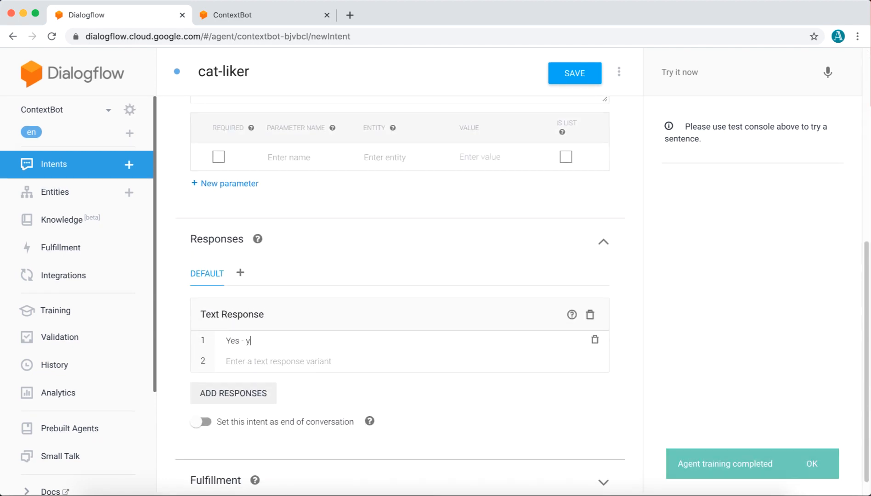
type(" you like cats")
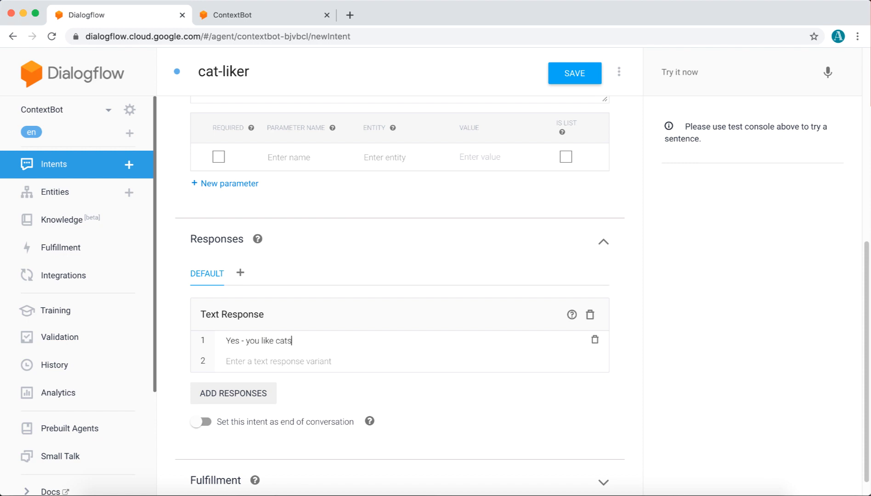
type("!")
left_click(575, 74)
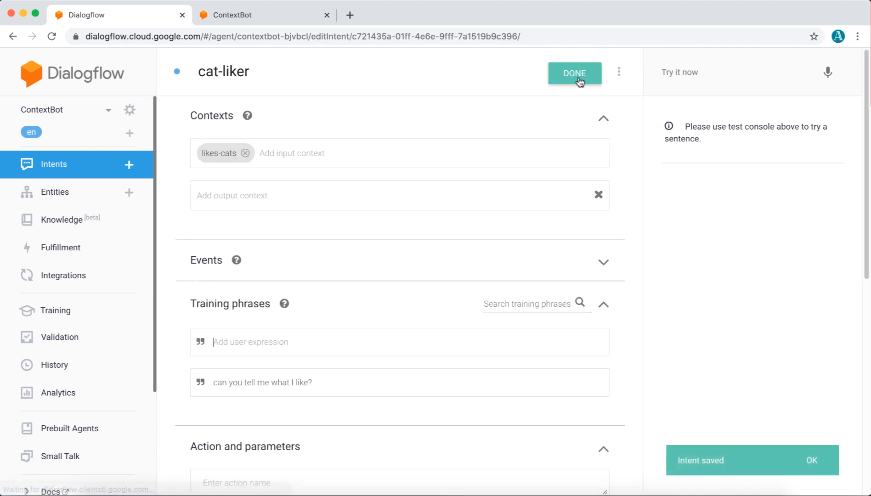
Leave the cat-liker intent and open the agent's demo page from its Web Demo integration.
left_click(95, 278)
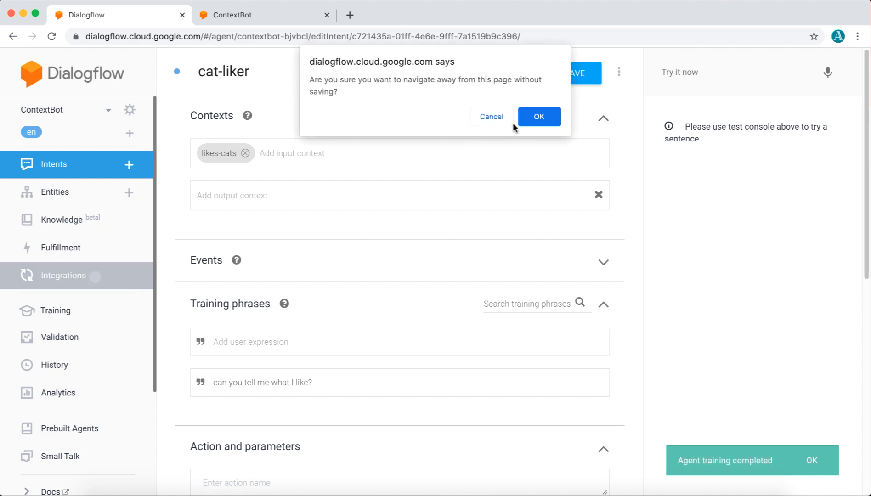
left_click(534, 115)
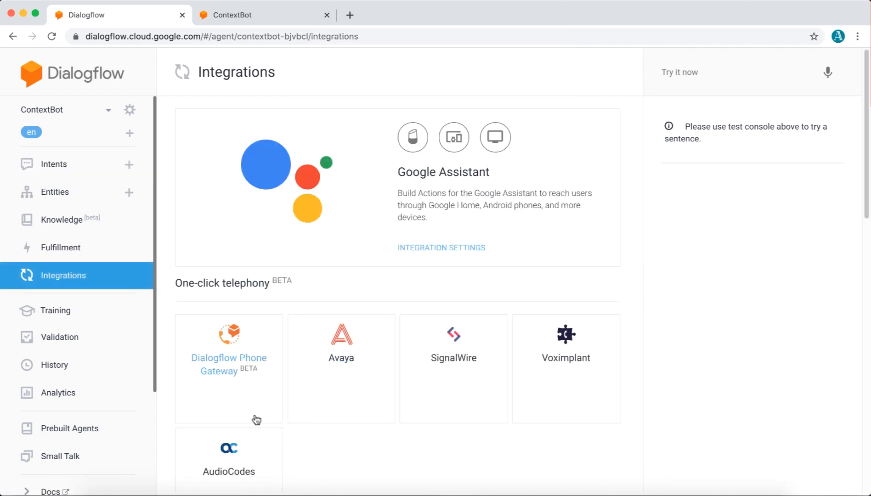
scroll(253, 416, "down", 8)
left_click(241, 275)
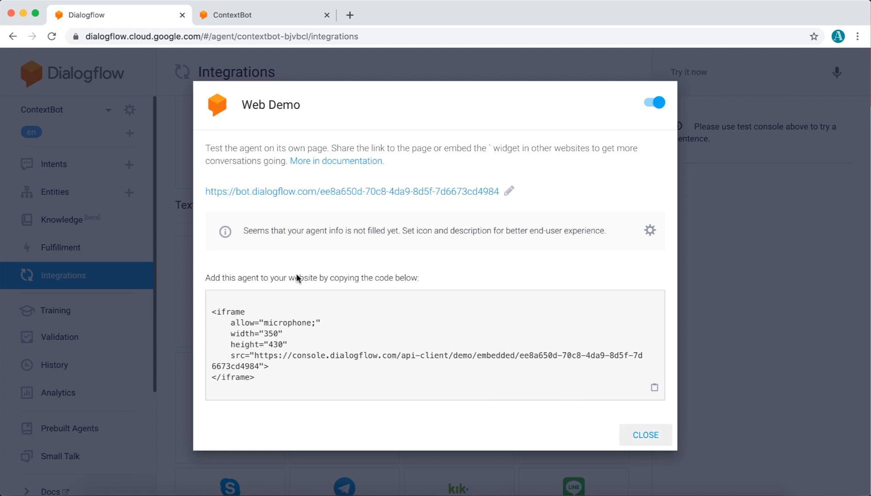
left_click(356, 192)
left_click(469, 15)
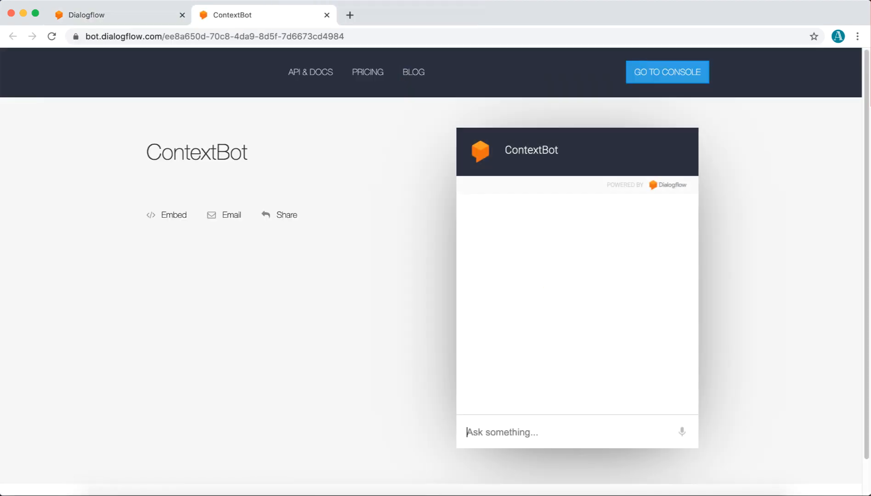
Test the bot by sending "i like cats" followed by "can you tell me what i like?" in the demo chat.
type("i like cats")
key("Return")
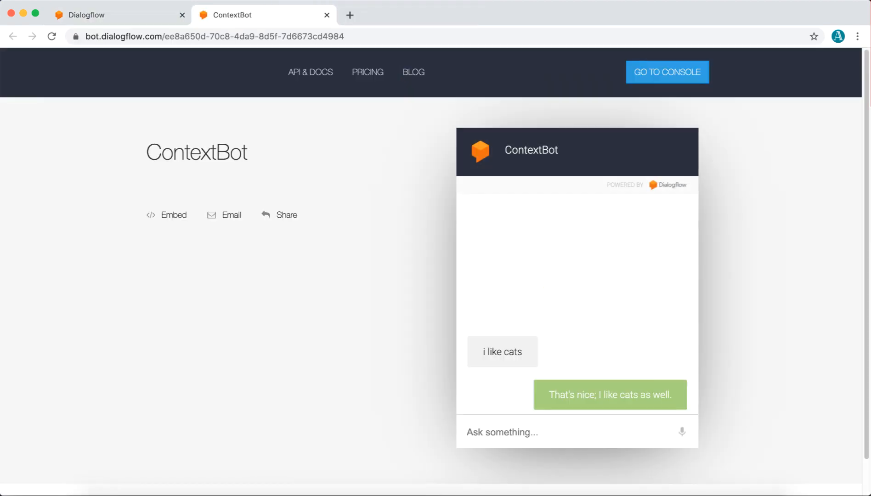
type("wha")
key("BackSpace")
key("BackSpace")
type("can you tell me w")
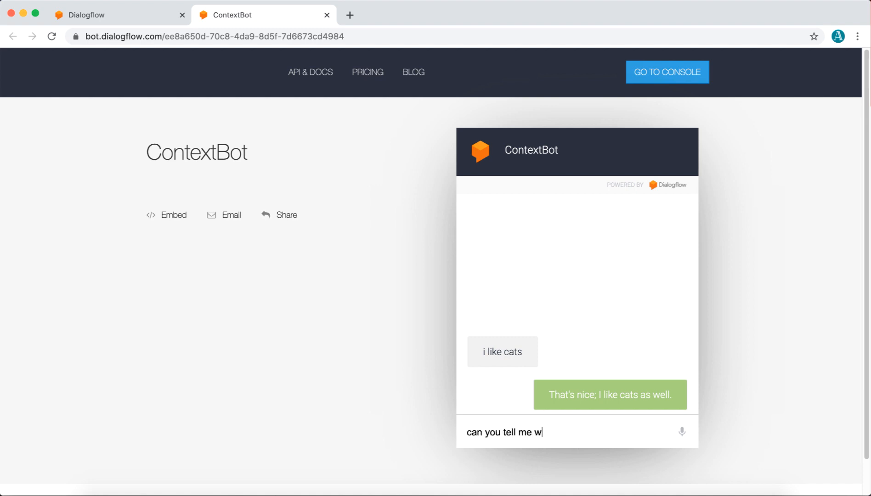
type("hat i like?")
key("Return")
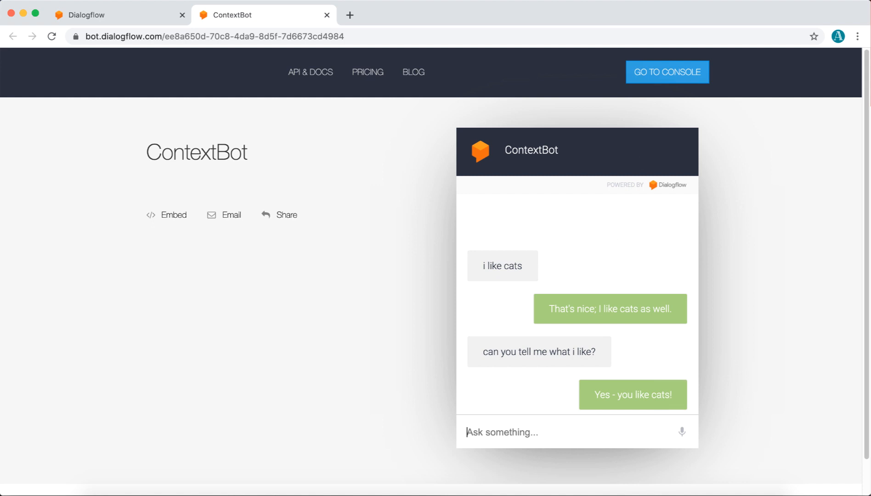
Send "i like dogs" in the same chat and ask "can you tell me what i like?" again.
type("i like dogs")
key("Return")
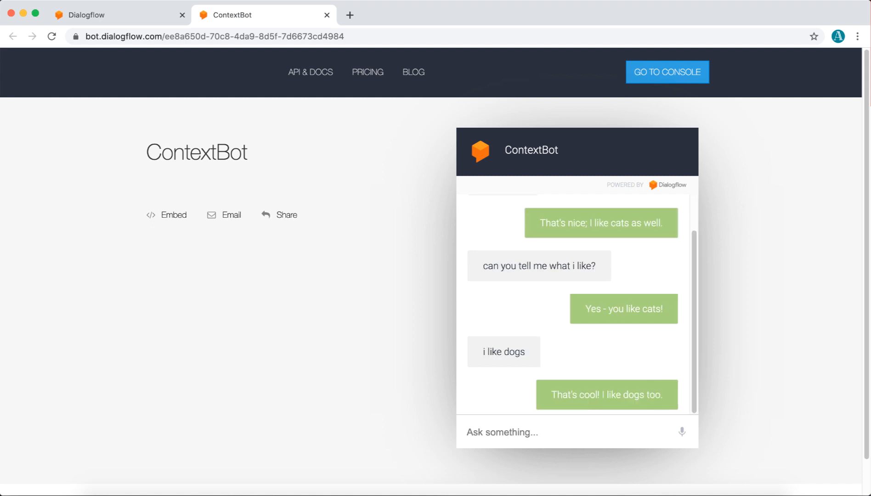
type("can you tell me what i like?")
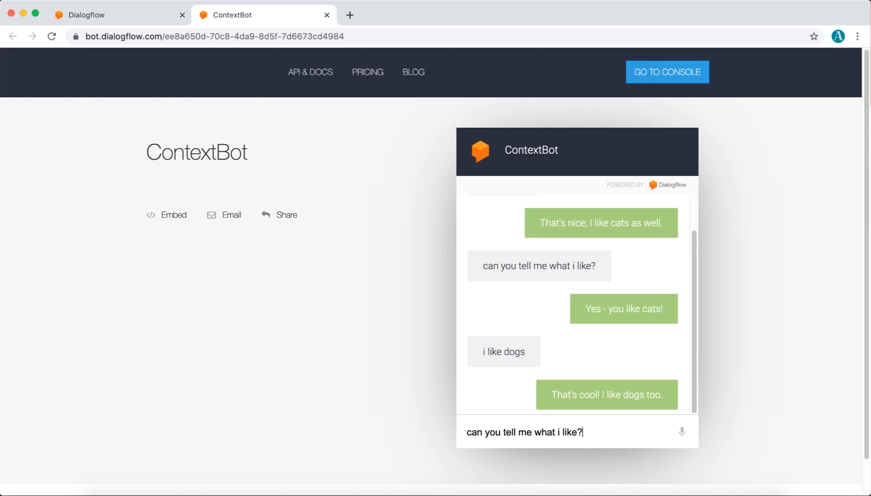
key("Return")
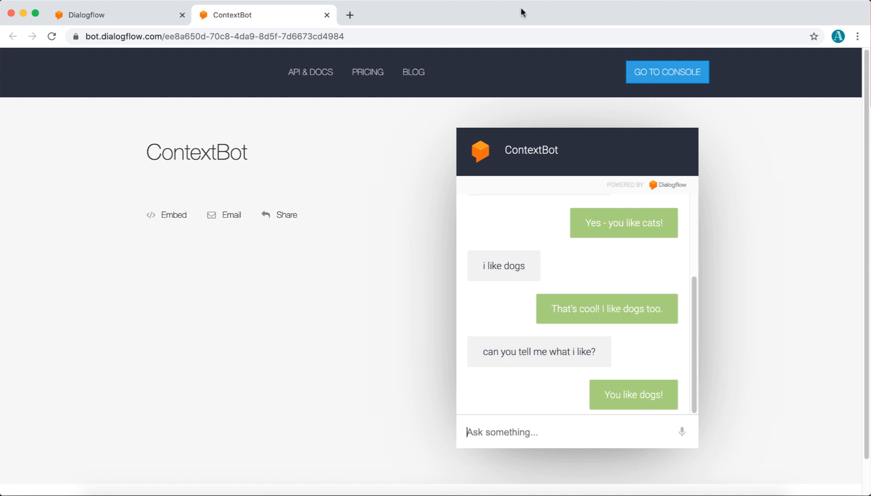
Compare the bot's replies to the two identical "can you tell me what i like?" questions in the chat history.
scroll(654, 315, "up", 2)
scroll(654, 314, "down", 1)
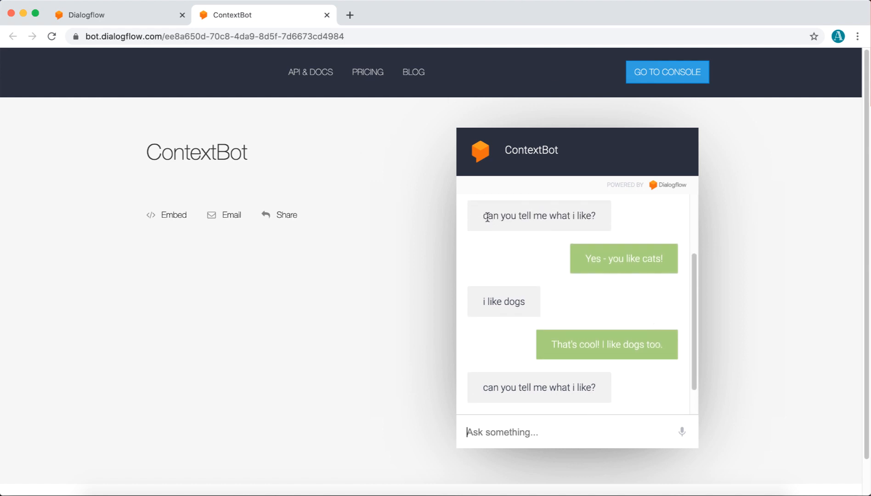
left_click_drag(482, 216, 609, 223)
left_click_drag(482, 383, 600, 394)
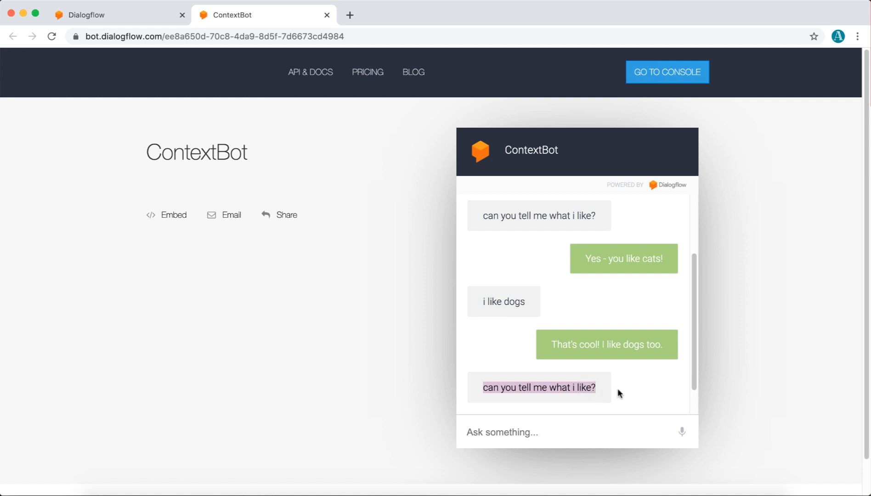
left_click(618, 390)
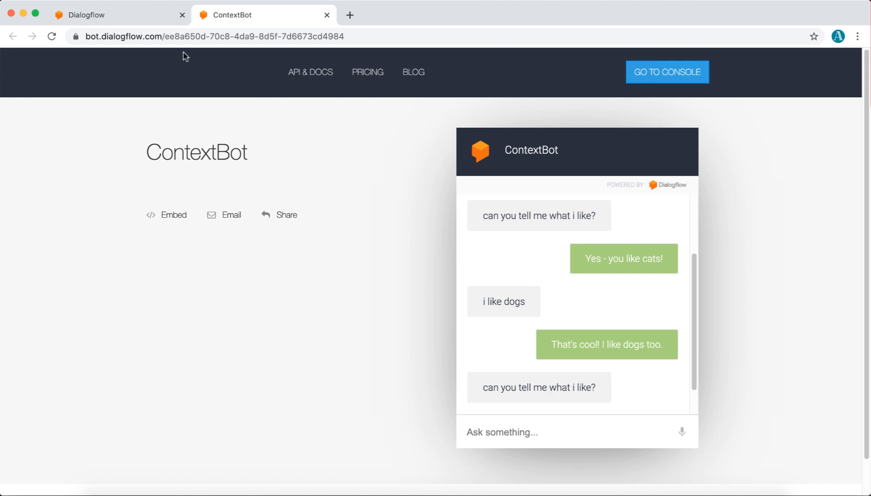
Return to the Dialogflow console and dismiss the Web Demo dialog.
left_click(158, 18)
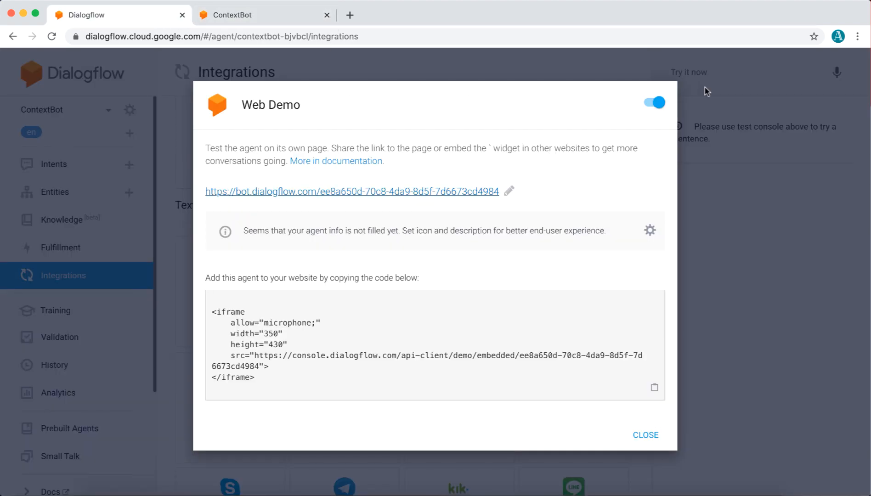
left_click(694, 244)
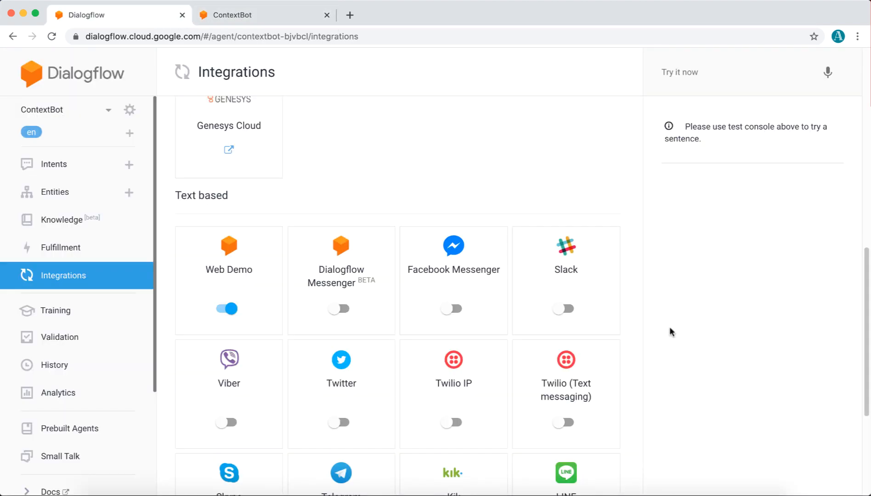
Remove the "likes-dogs" input context from the dog-liker intent and save the intent.
left_click(66, 166)
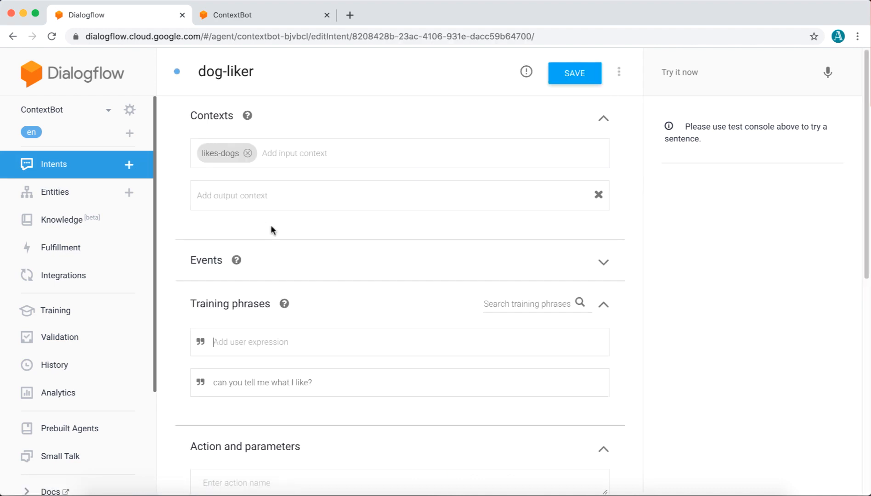
left_click(248, 153)
left_click(572, 76)
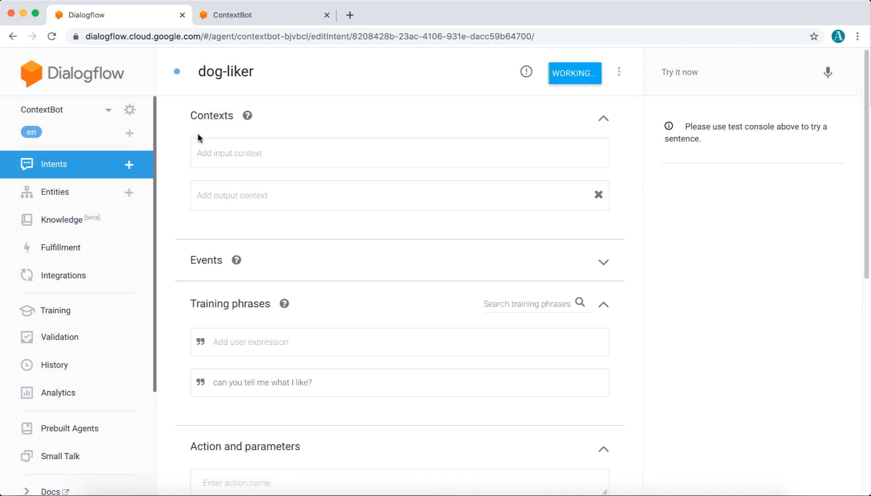
Remove the output context from the likes-cats intent and save the intent.
left_click(62, 169)
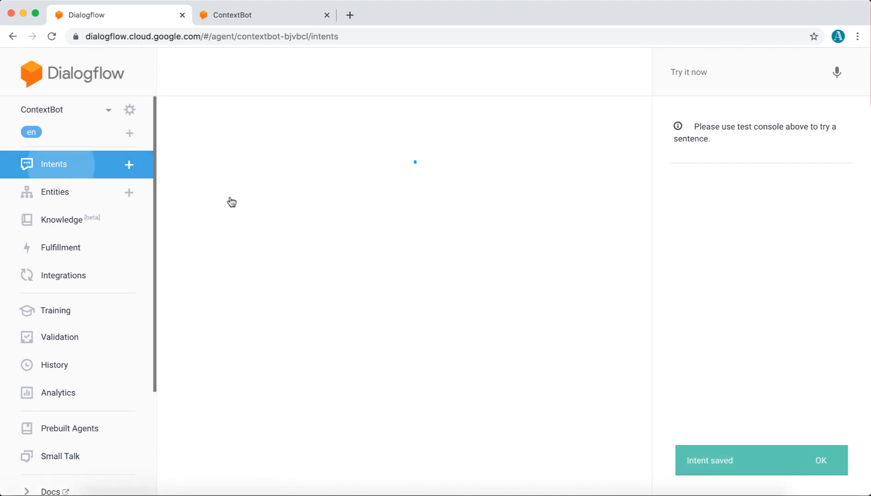
left_click(273, 256)
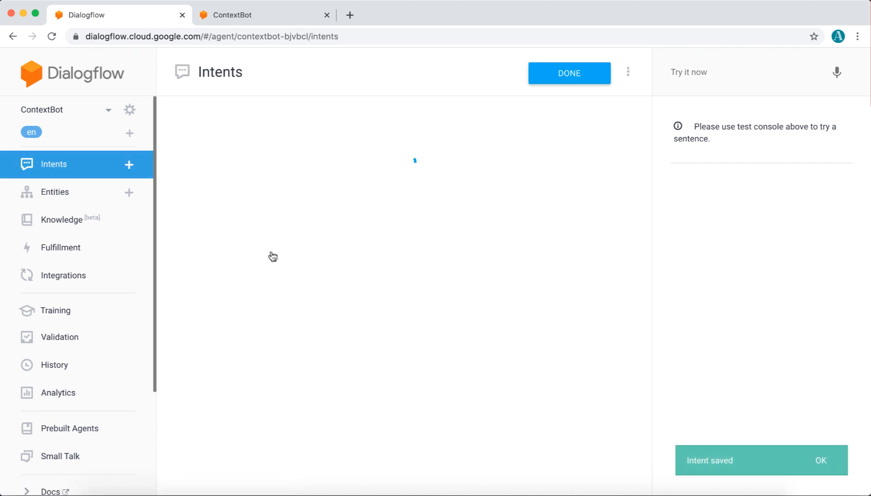
left_click(265, 196)
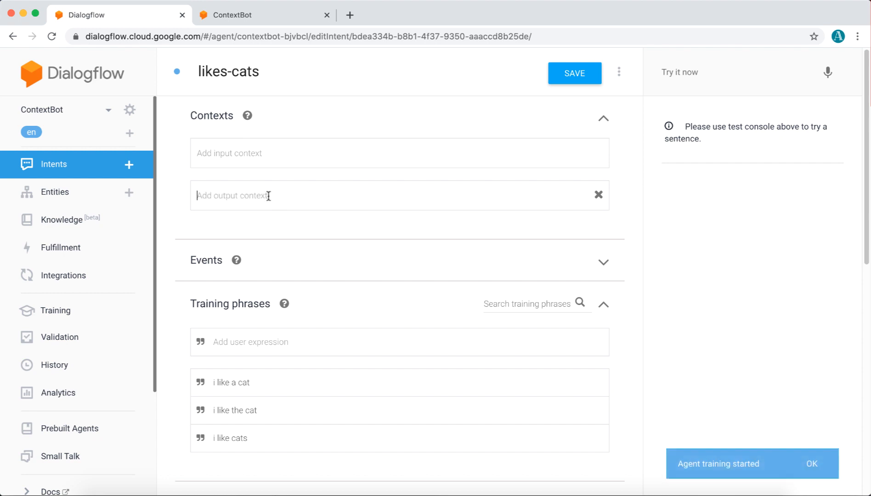
left_click(571, 82)
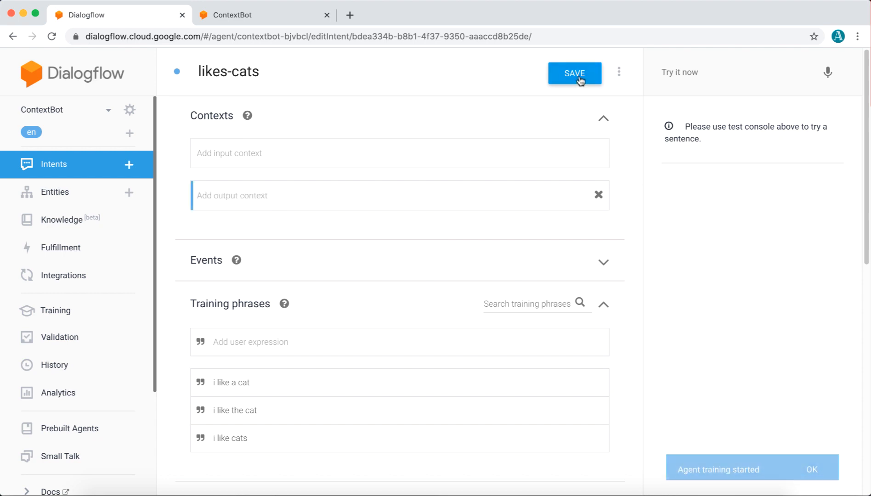
Remove the "likes-dogs" output context from the likes-dogs intent and save the intent.
left_click(54, 167)
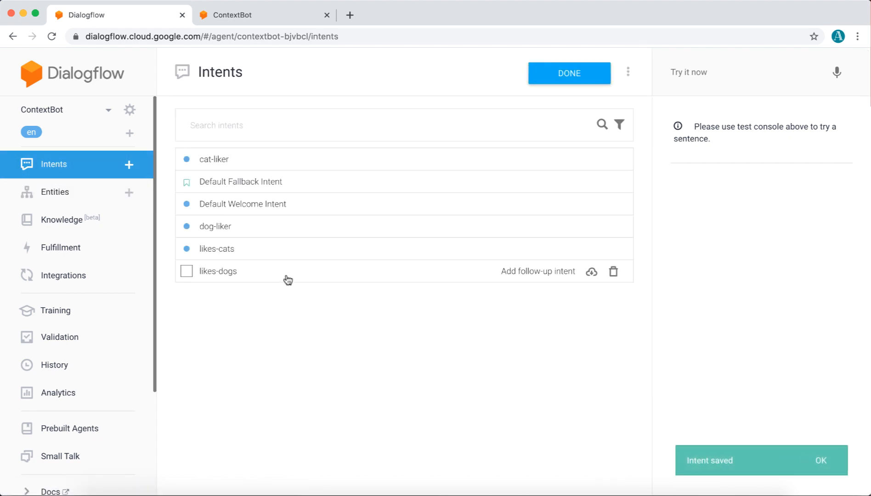
left_click(285, 275)
left_click(267, 195)
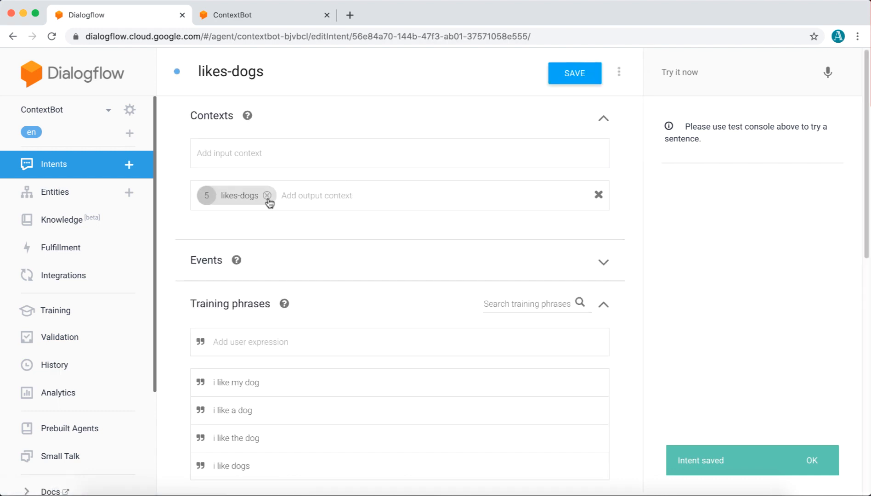
left_click(568, 77)
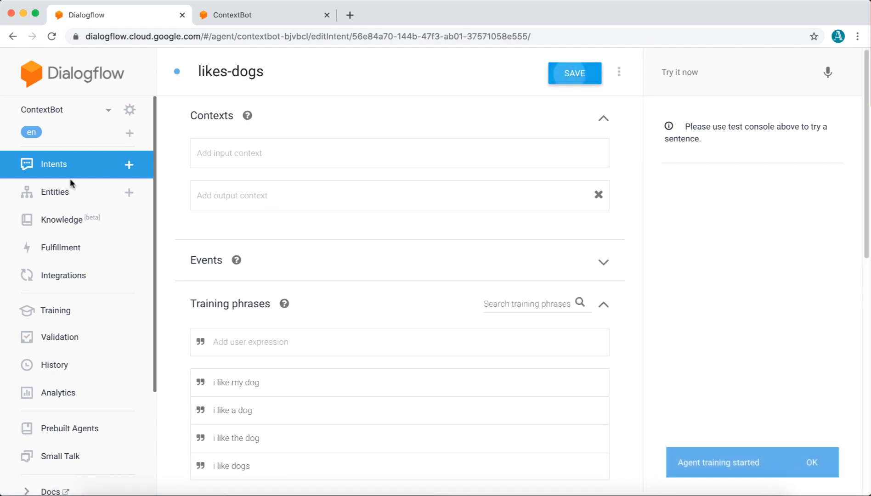
Remove the input context from the cat-liker intent and save the intent.
left_click(48, 166)
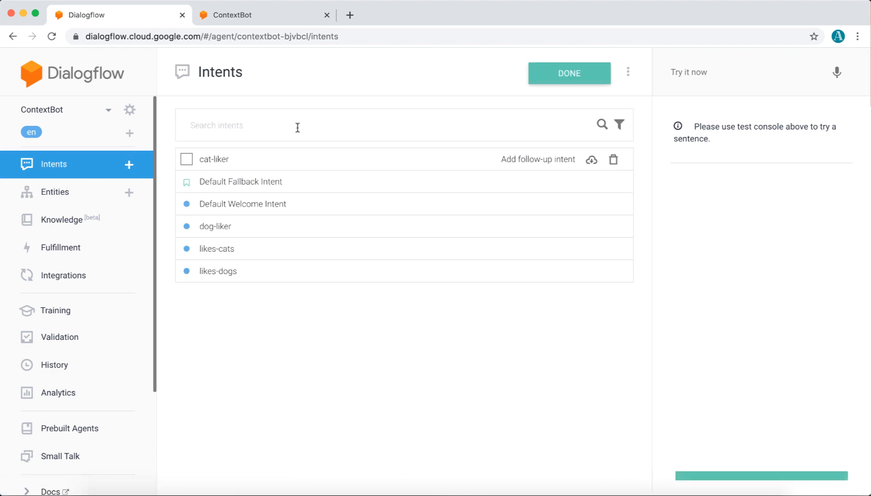
left_click(286, 163)
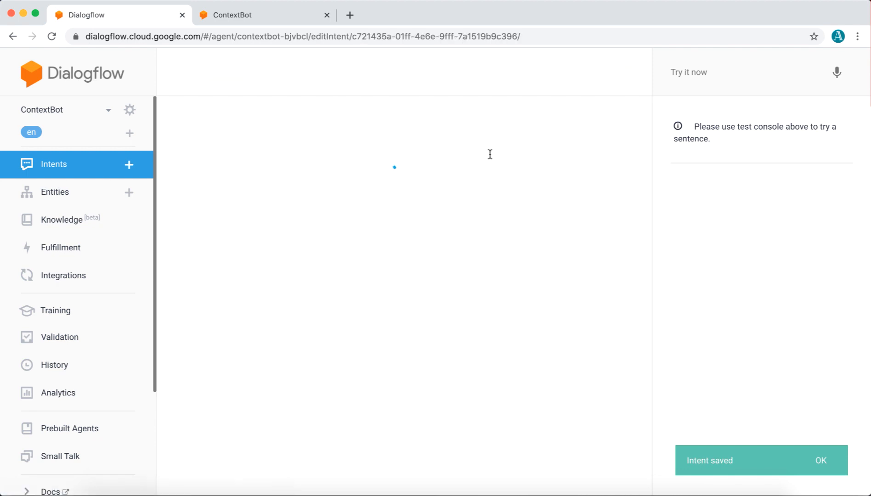
key("BackSpace")
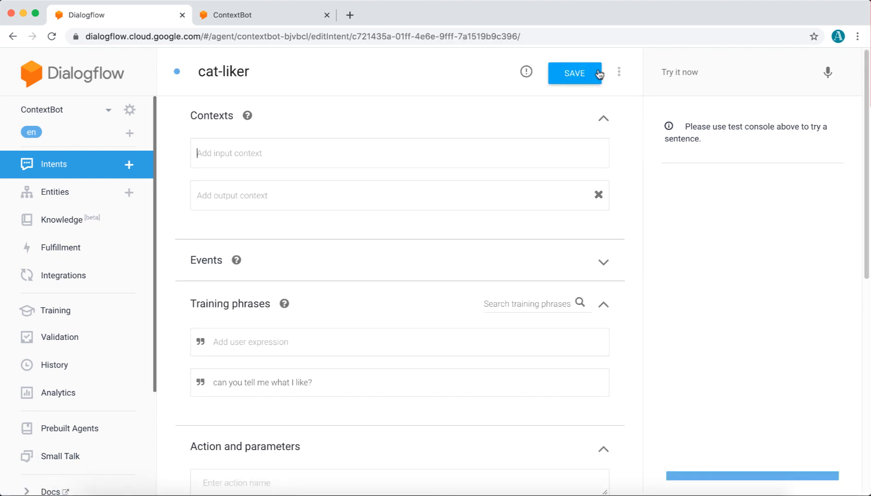
left_click(574, 74)
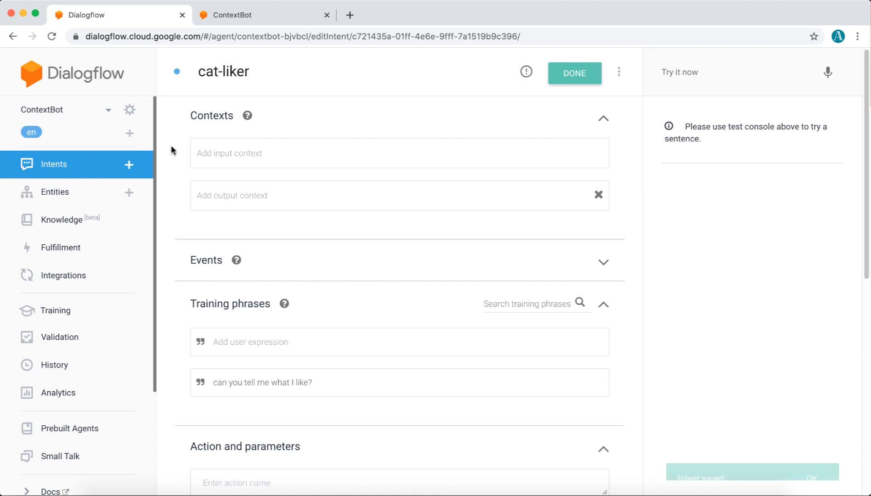
Open the agent's Web Demo page from its integration link.
left_click(72, 168)
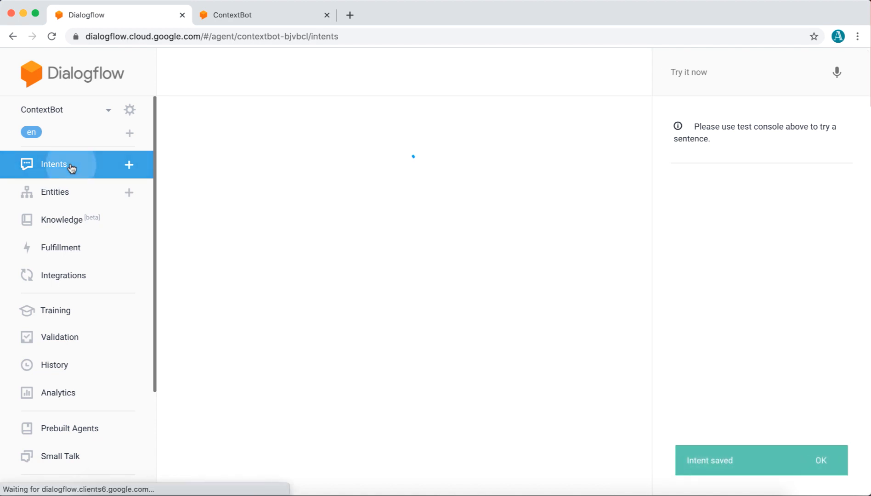
left_click(76, 276)
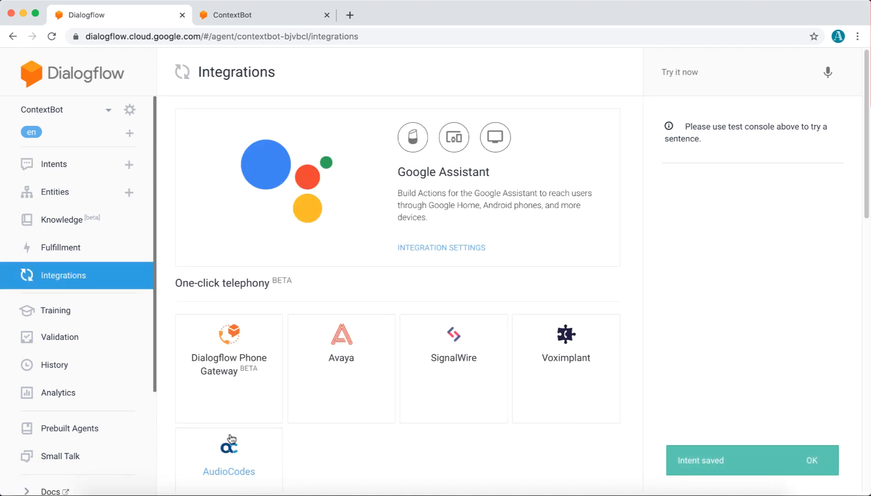
scroll(229, 439, "down", 8)
left_click(233, 253)
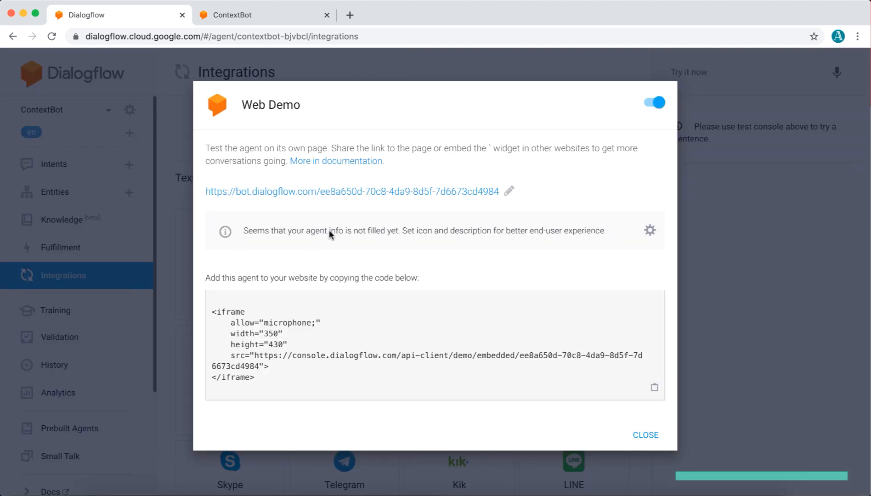
left_click(349, 189)
Test the context-free bot by sending "i like dogs" followed by "can you tell me what i like?".
type("i")
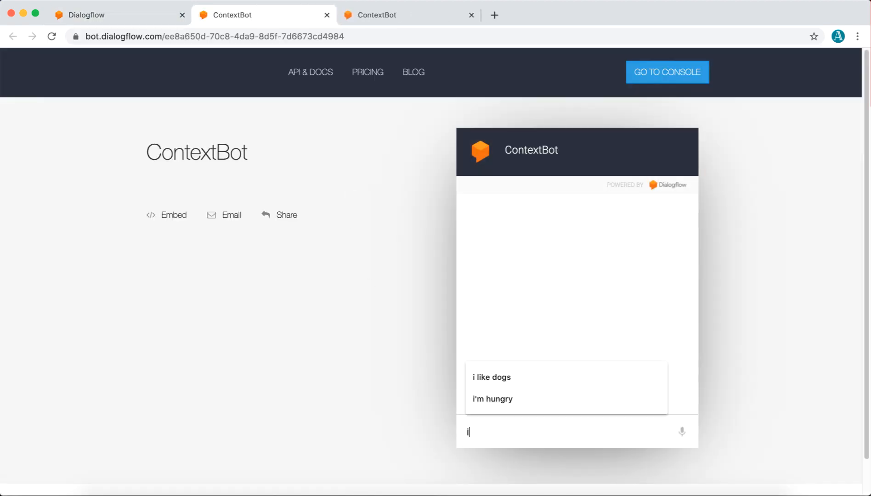
type(" like dogs")
key("Return")
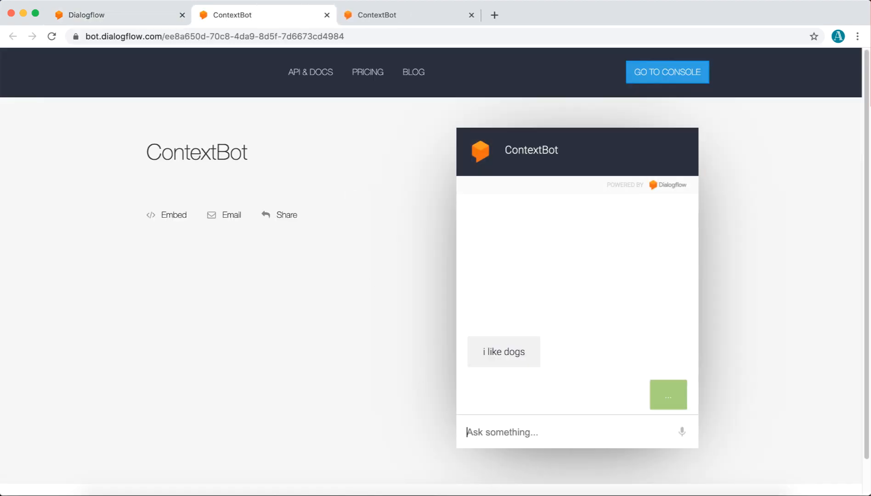
type("cou")
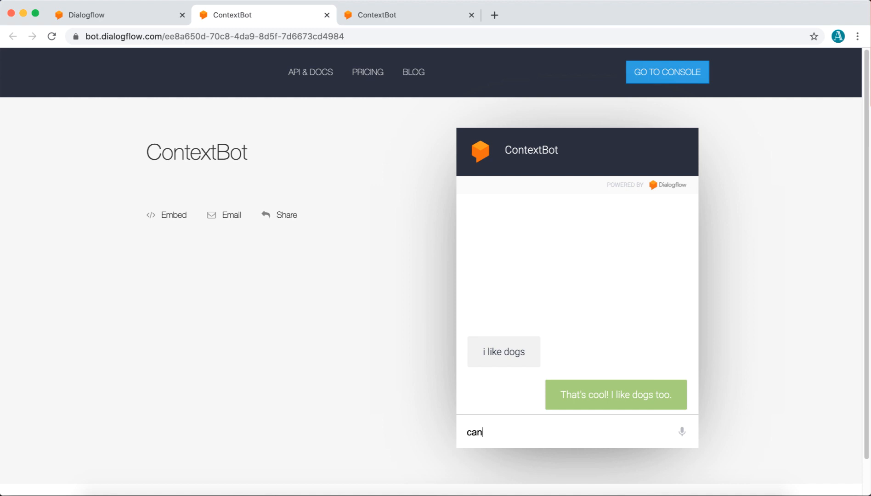
type(" you tell me what i like?")
key("Return")
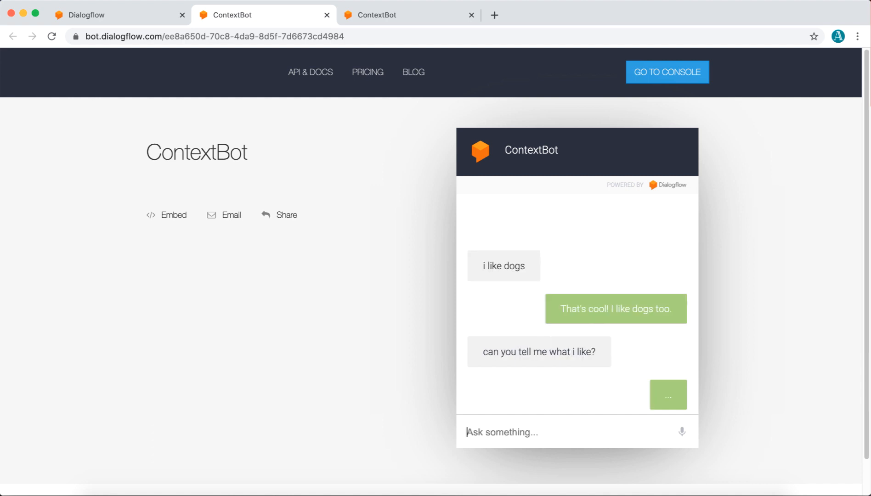
Send "i like cats" in the same chat and ask "can you tell me what i like?" again.
type("i like cats")
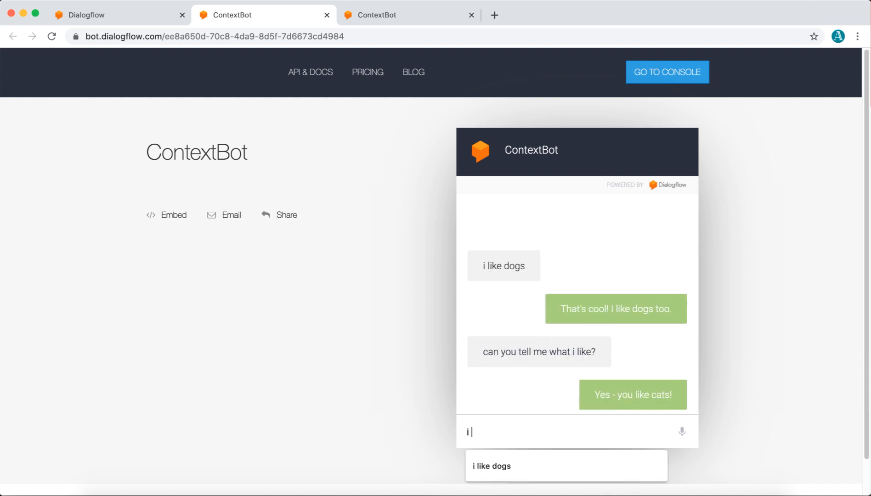
key("Return")
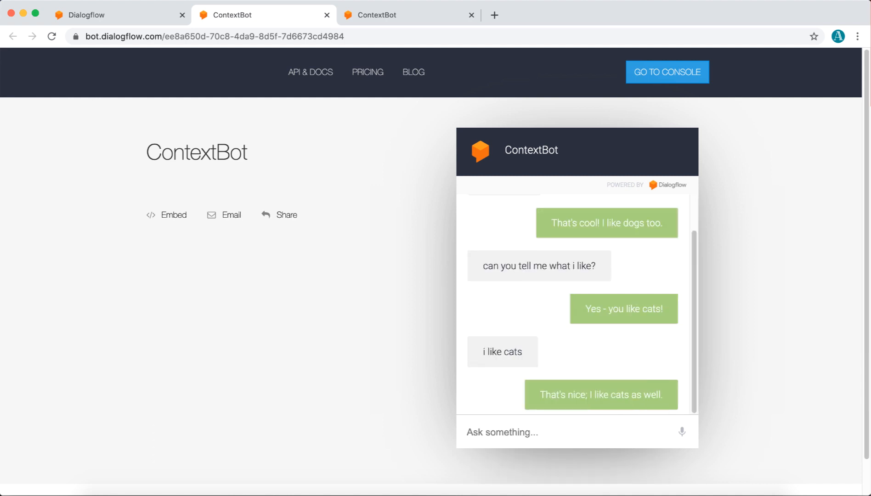
type("can you tell me what i like?")
key("Return")
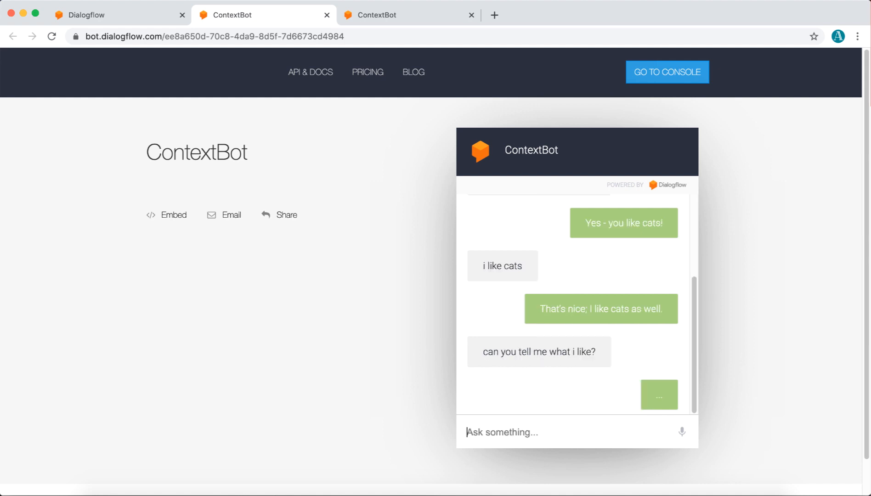
Send "i like dogs" once more and follow it with the reworded request "tell me what i like".
type("can")
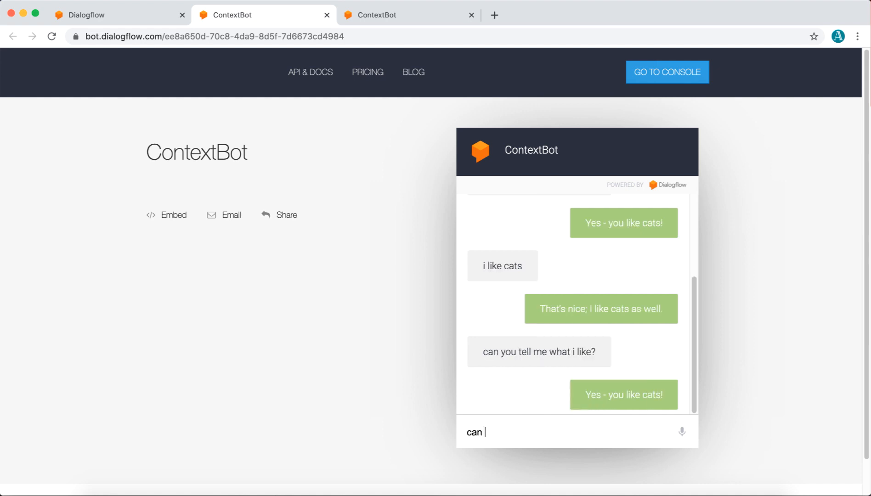
key("BackSpace")
key("BackSpace")
type("i like go")
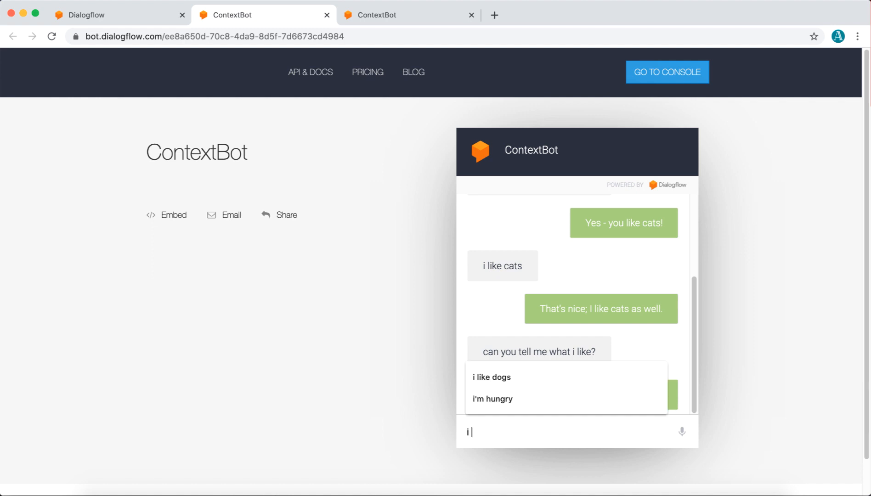
key("BackSpace")
key("BackSpace")
type("dogs")
key("Return")
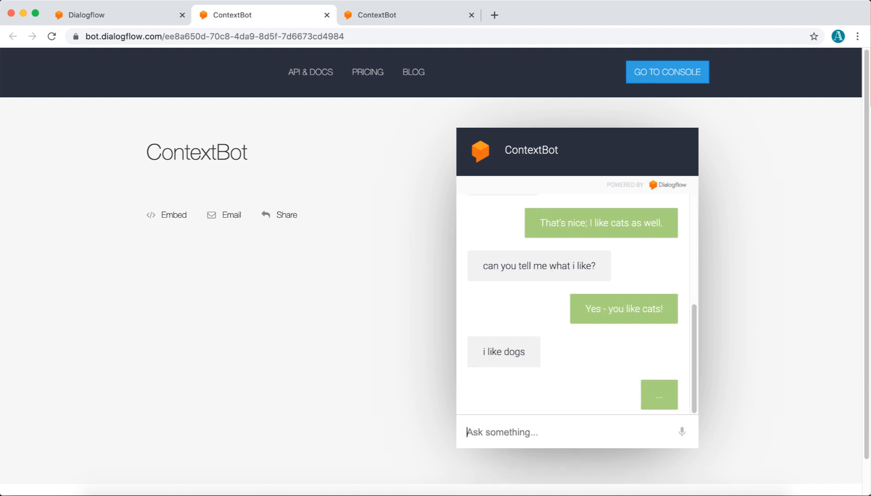
type("tell m")
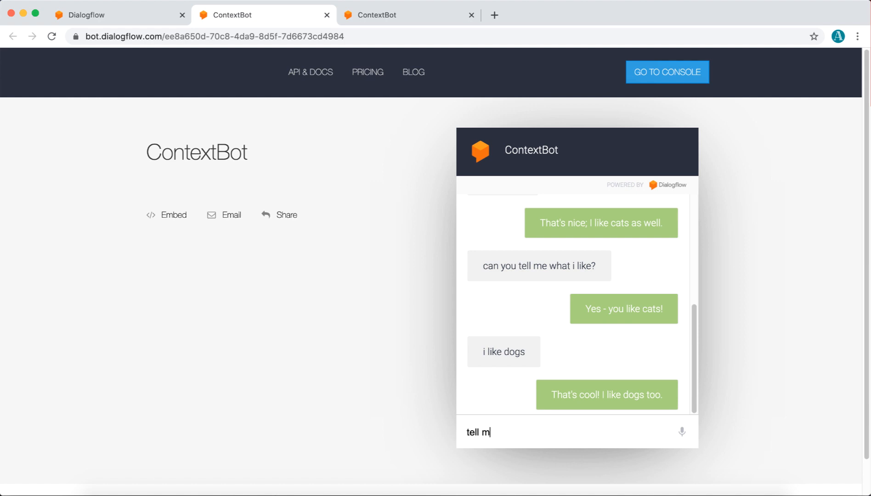
type("e what i like")
key("Return")
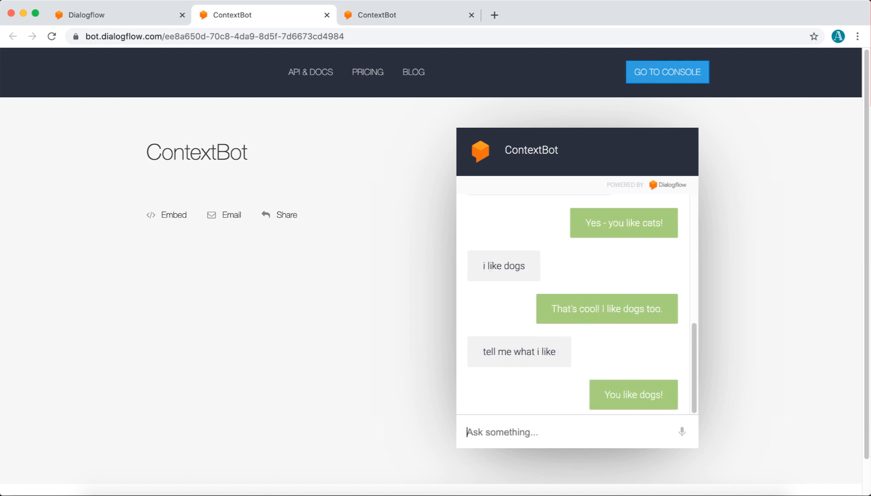
Send "i like cats" and repeat the reworded request "tell me what i like" in the chat.
type("i like ")
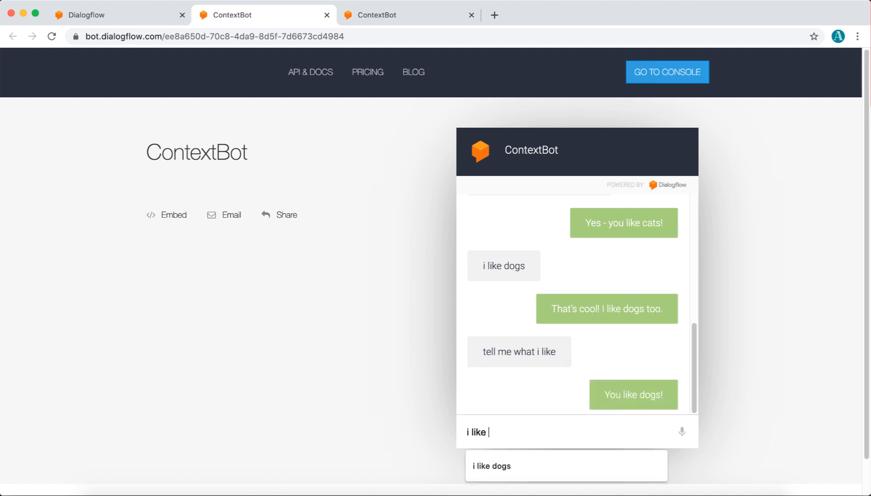
type("cats")
key("Return")
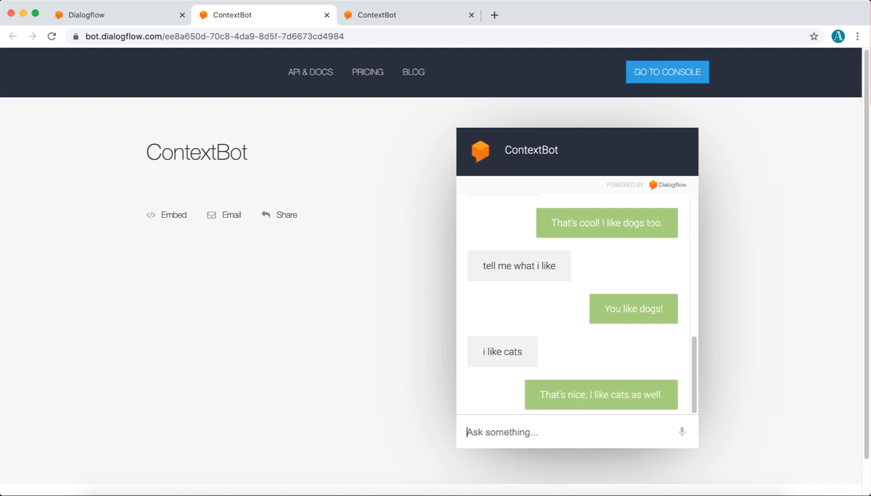
type("tell me what i")
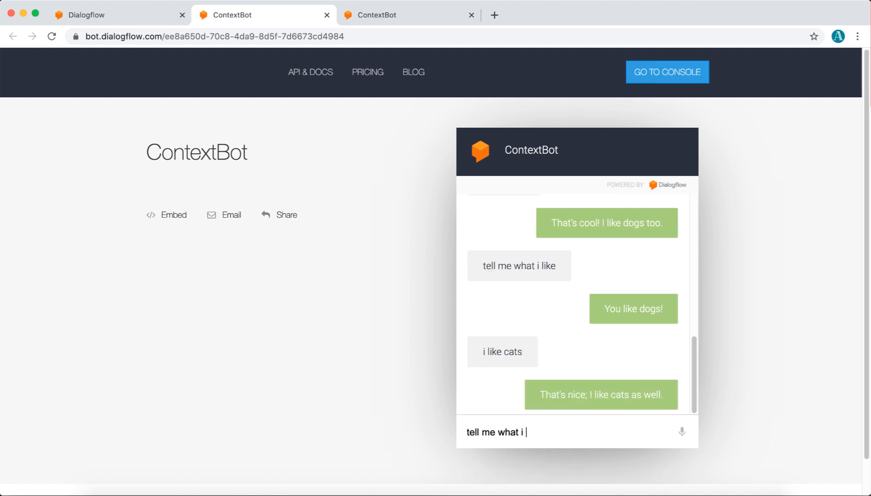
type(" lik")
key("BackSpace")
key("BackSpace")
type("like")
key("Return")
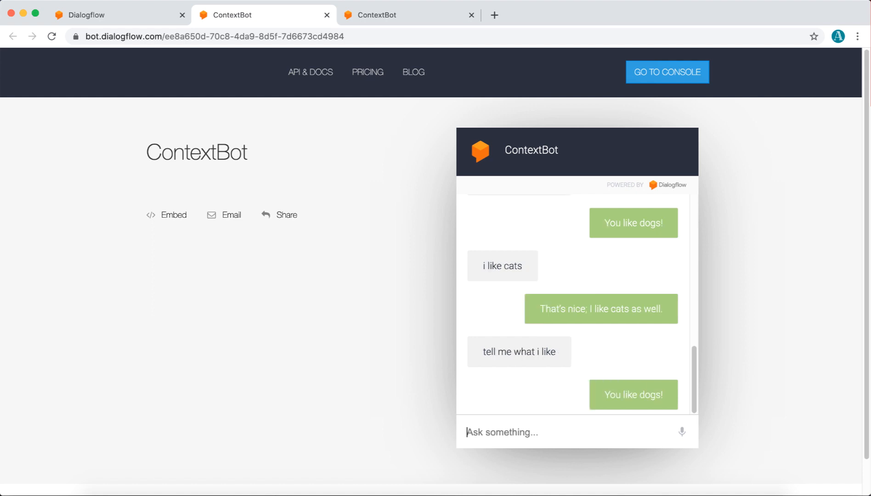